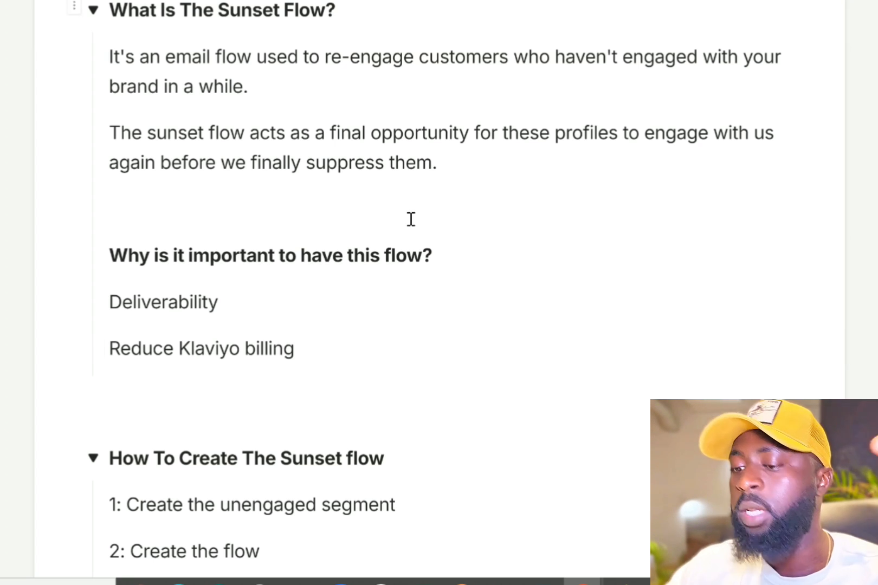
# Read the outline for creating the sunset flow, covering the unengaged segment, the flow and profile suppression.
pyautogui.scroll(-3, 265, 345)
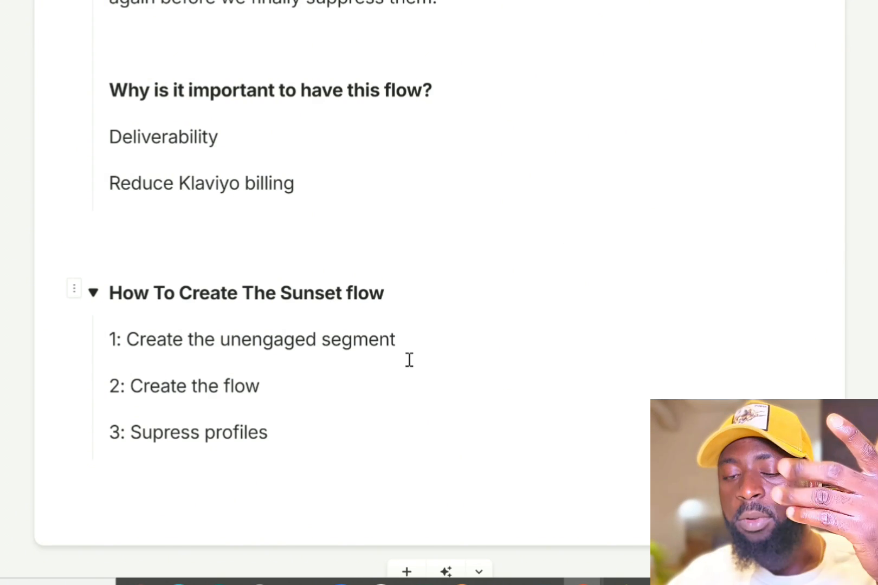
pyautogui.moveTo(398, 341); pyautogui.dragTo(231, 337)
pyautogui.click(270, 386)
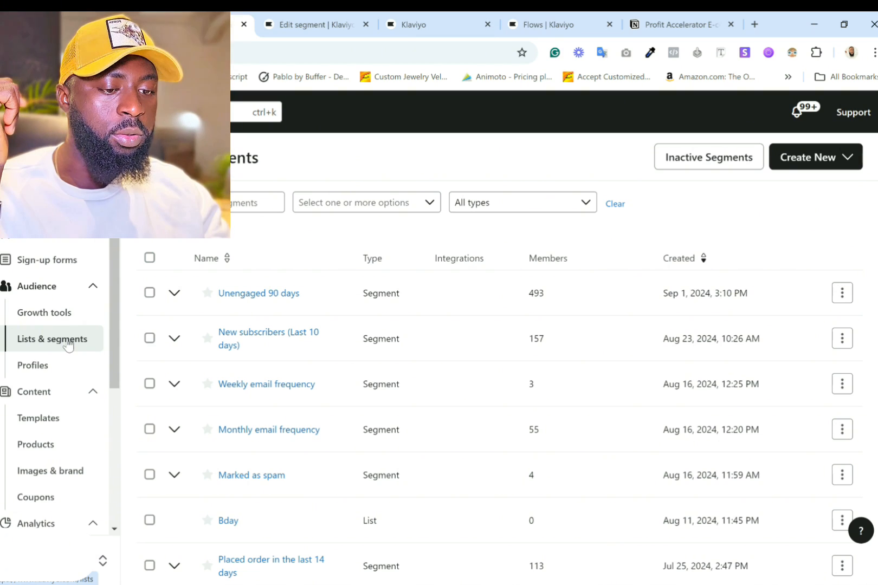
# Start creating a new segment from the lists and segments overview.
pyautogui.click(844, 161)
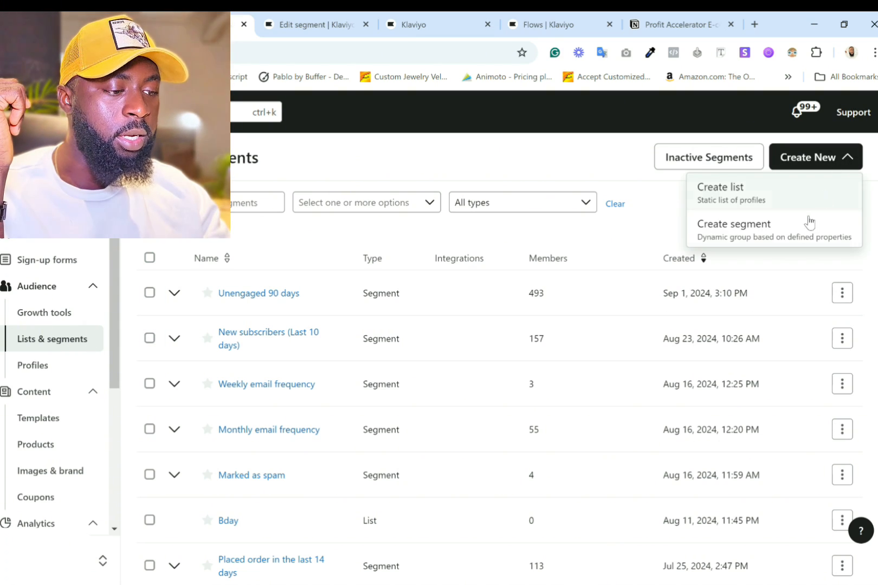
pyautogui.click(810, 223)
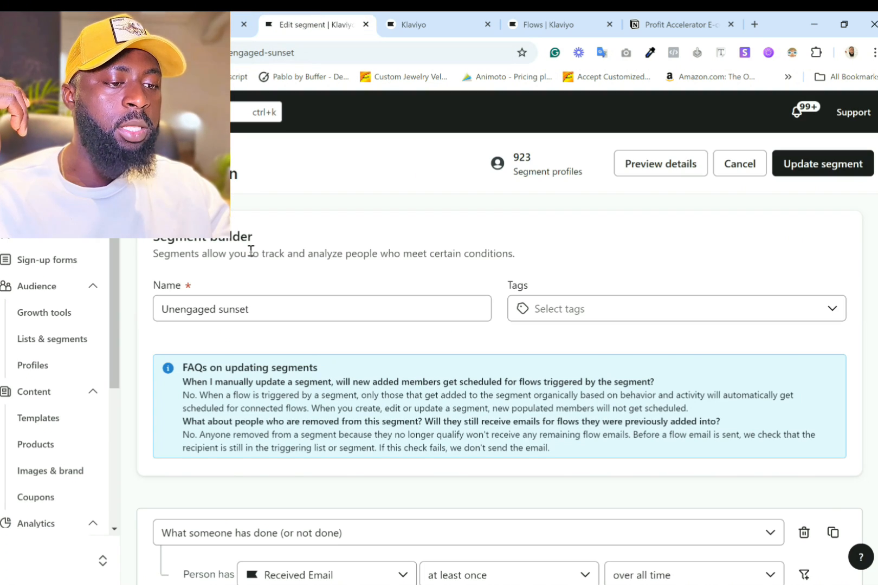
# Examine the Unengaged sunset segment's conditions on received, opened and clicked emails, started checkouts and email marketing consent.
pyautogui.scroll(-1, 251, 251)
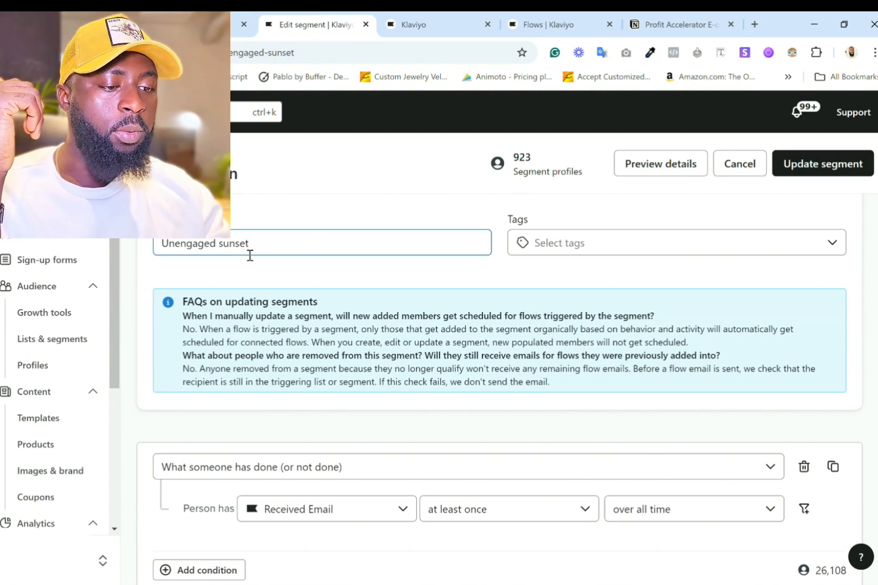
pyautogui.scroll(-1, 253, 247)
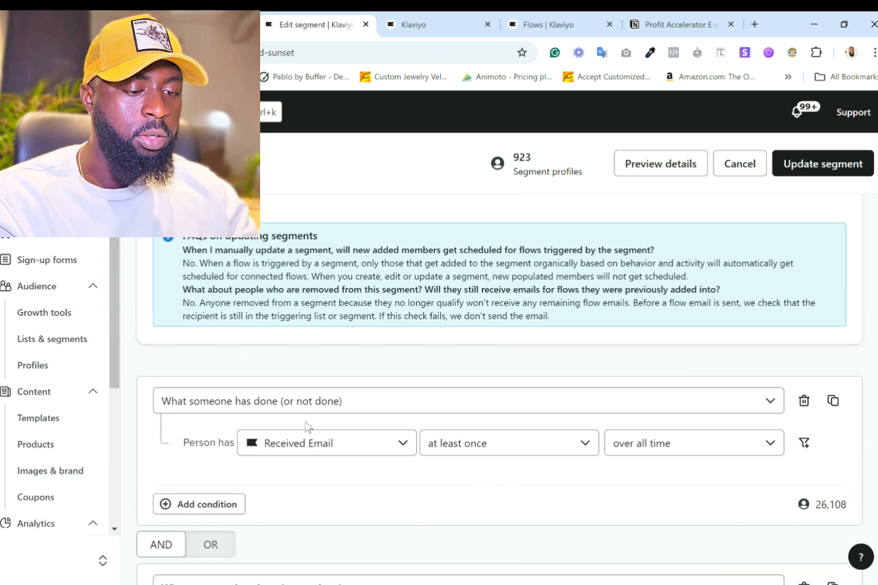
pyautogui.scroll(-3, 664, 452)
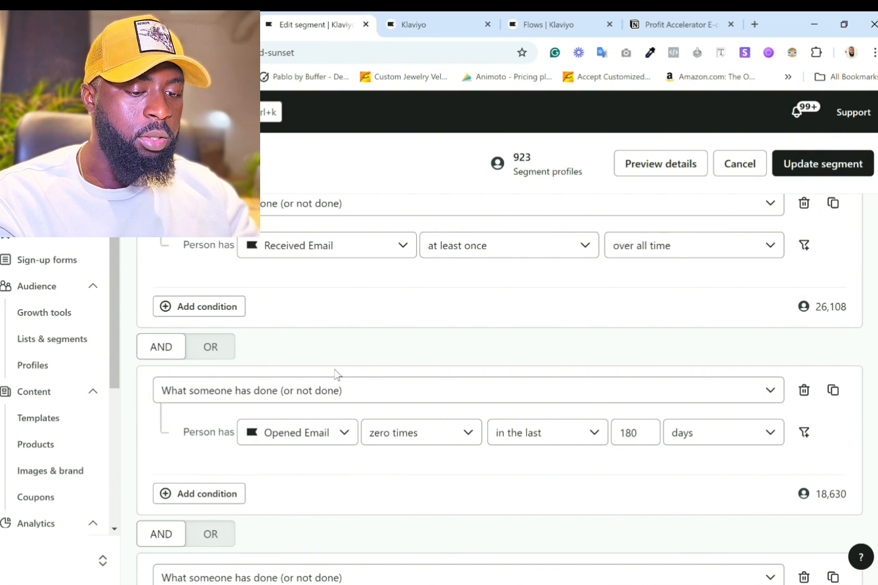
pyautogui.scroll(-1, 336, 374)
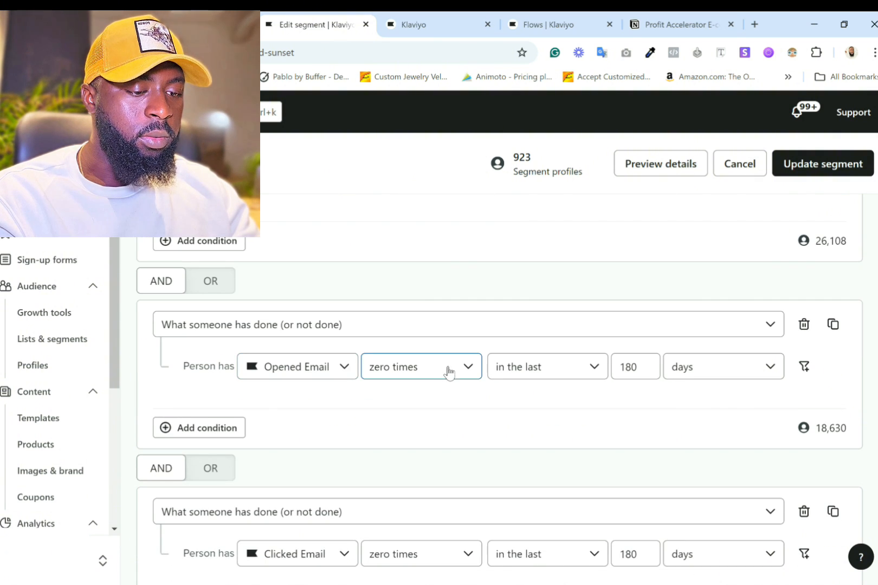
pyautogui.scroll(2, 353, 369)
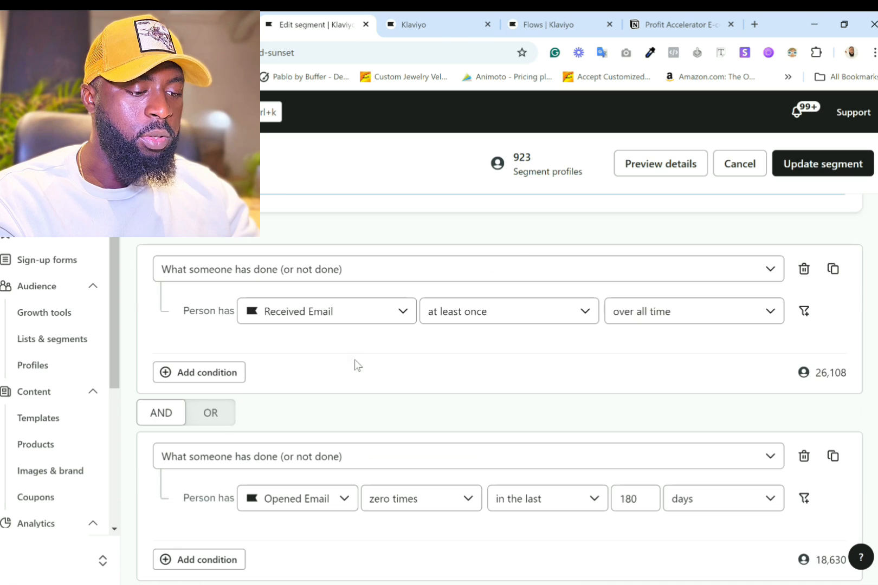
pyautogui.scroll(-1, 472, 364)
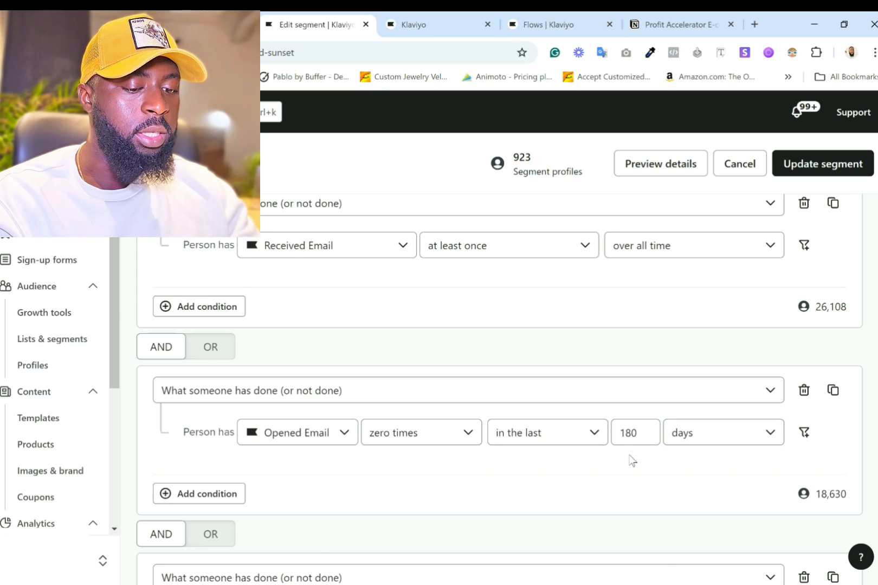
pyautogui.scroll(-3, 632, 461)
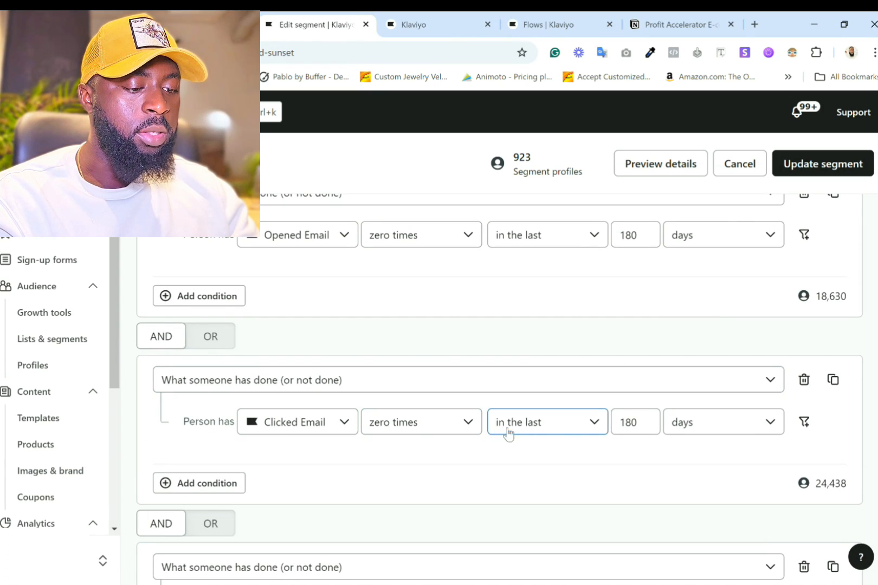
pyautogui.scroll(-2, 689, 435)
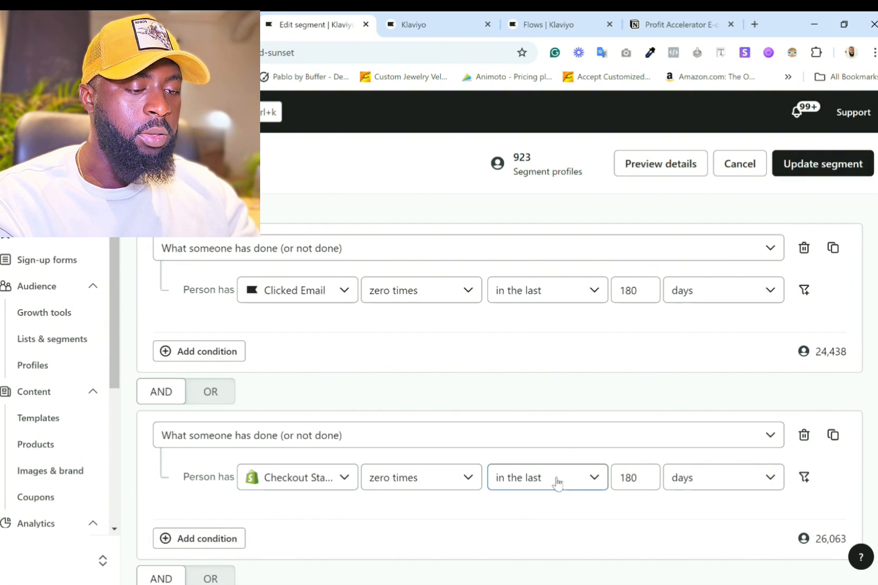
pyautogui.scroll(-3, 597, 482)
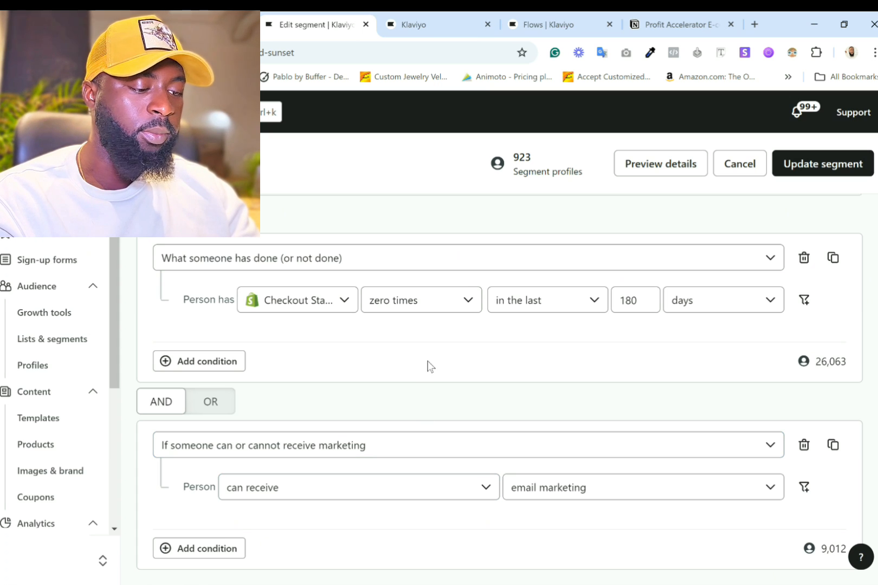
# Review the time windows of the opened, clicked and checkout conditions again, plus the email marketing condition of the Unengaged sunset segment.
pyautogui.scroll(7, 428, 367)
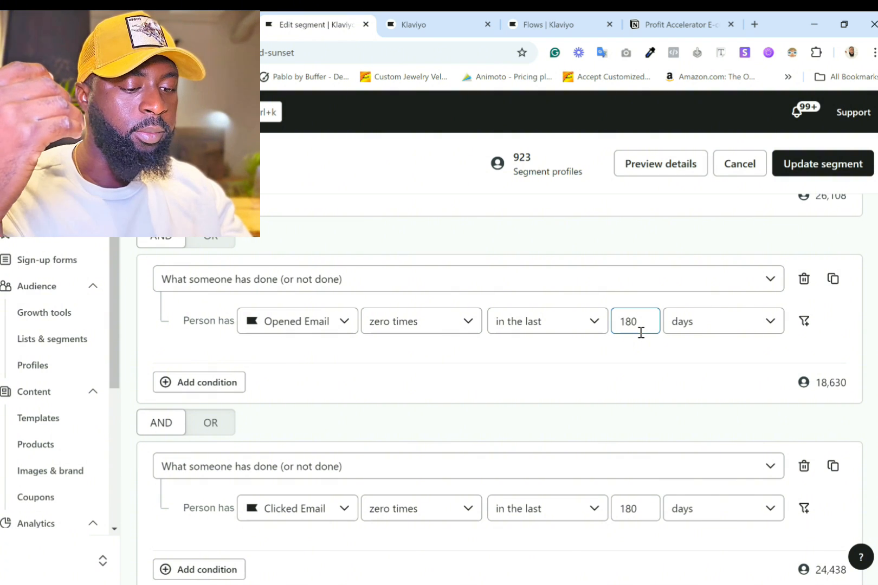
pyautogui.scroll(-6, 640, 333)
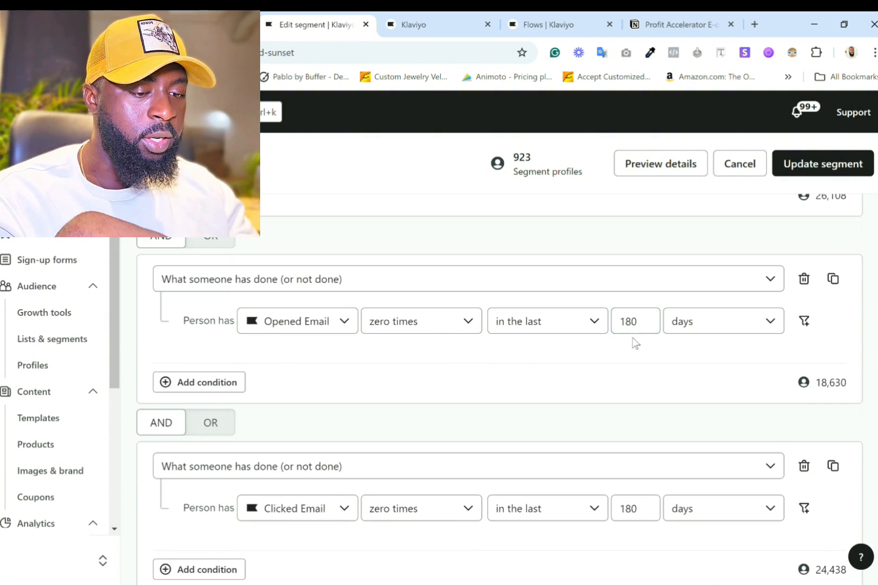
pyautogui.scroll(-1, 490, 342)
pyautogui.scroll(4, 536, 342)
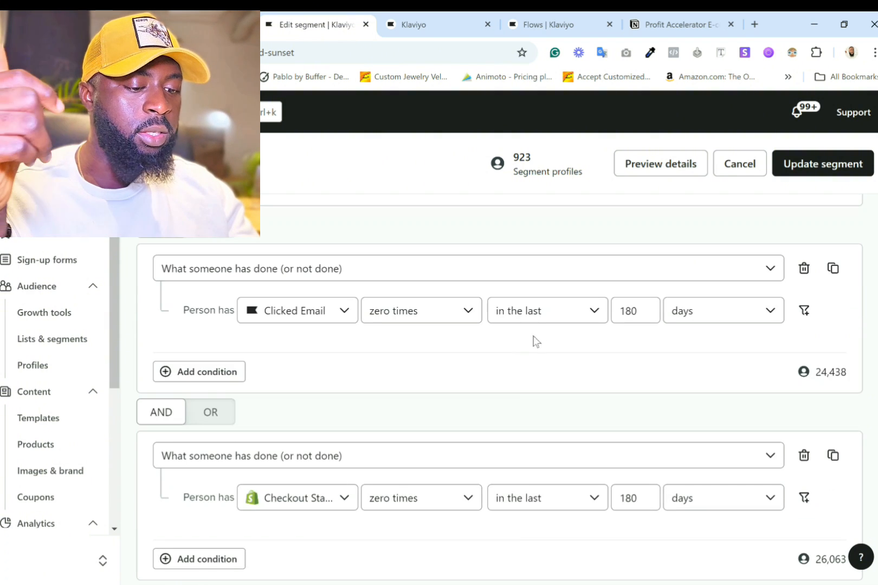
pyautogui.scroll(-2, 620, 340)
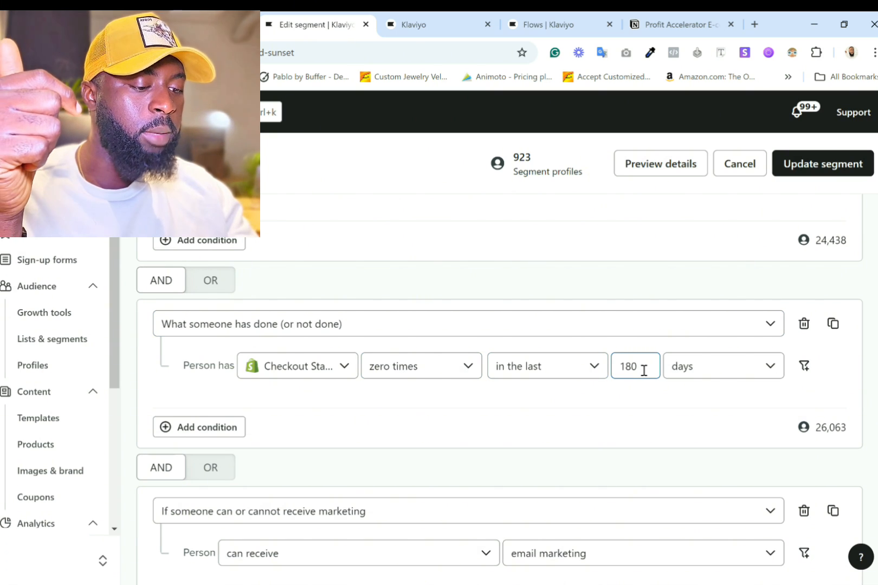
pyautogui.scroll(-1, 643, 368)
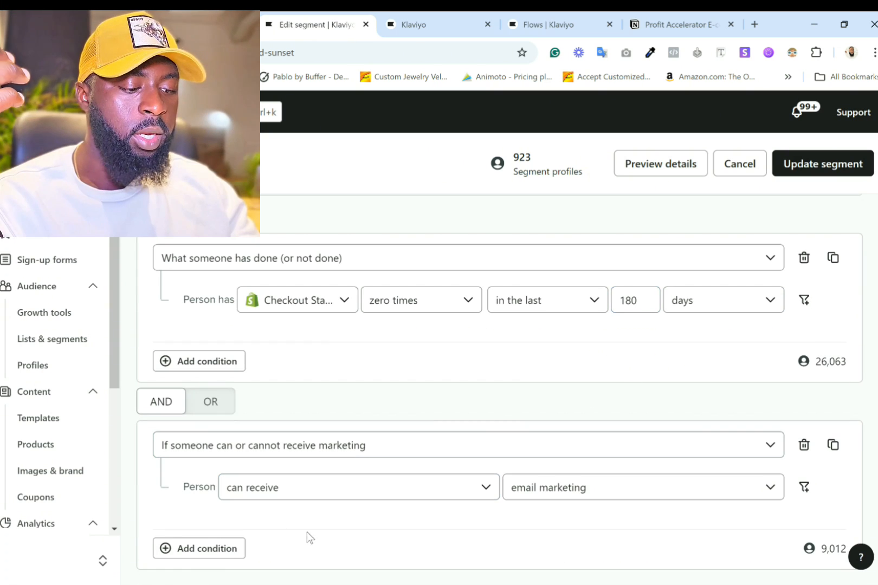
pyautogui.scroll(15, 545, 483)
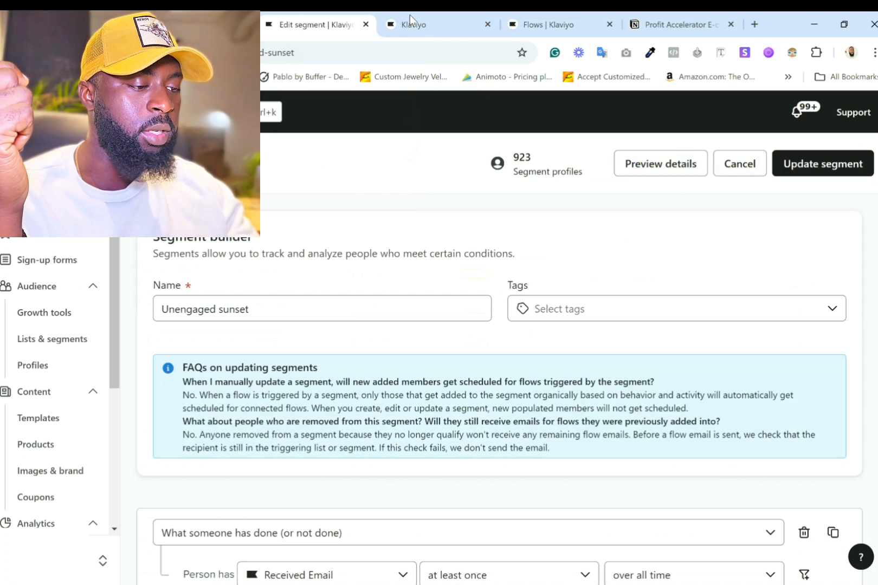
# Start a new flow from the Customer vs. Non-Customer version of the Sunset Unengaged Subscribers template.
pyautogui.click(565, 16)
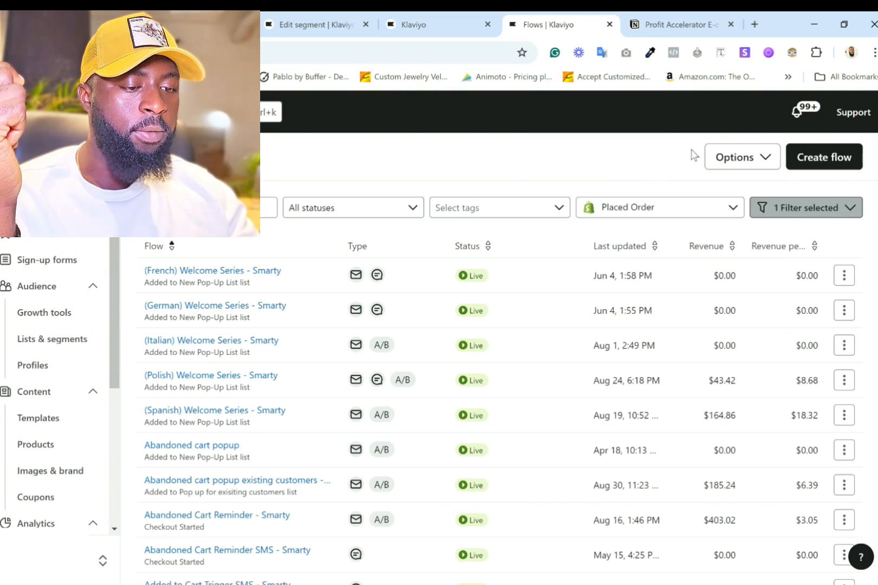
pyautogui.click(836, 166)
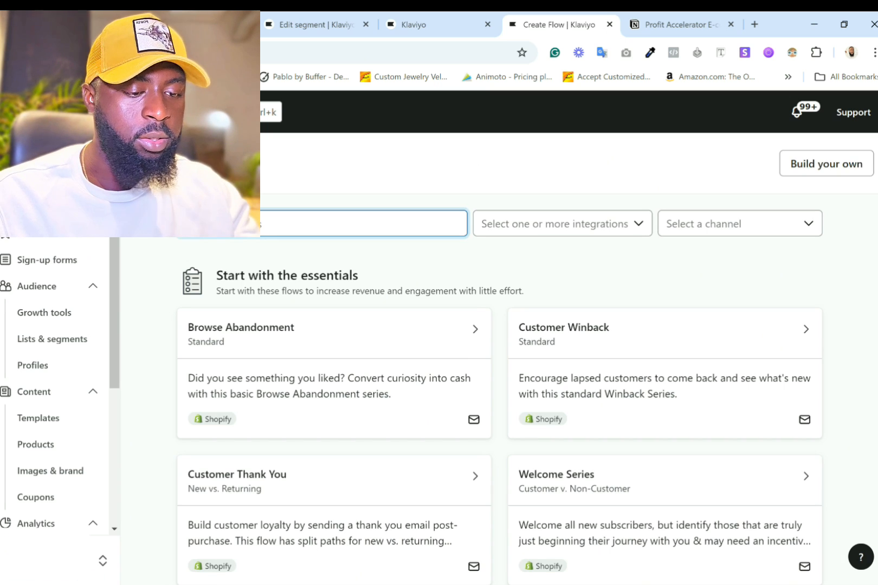
pyautogui.scroll(-10, 499, 412)
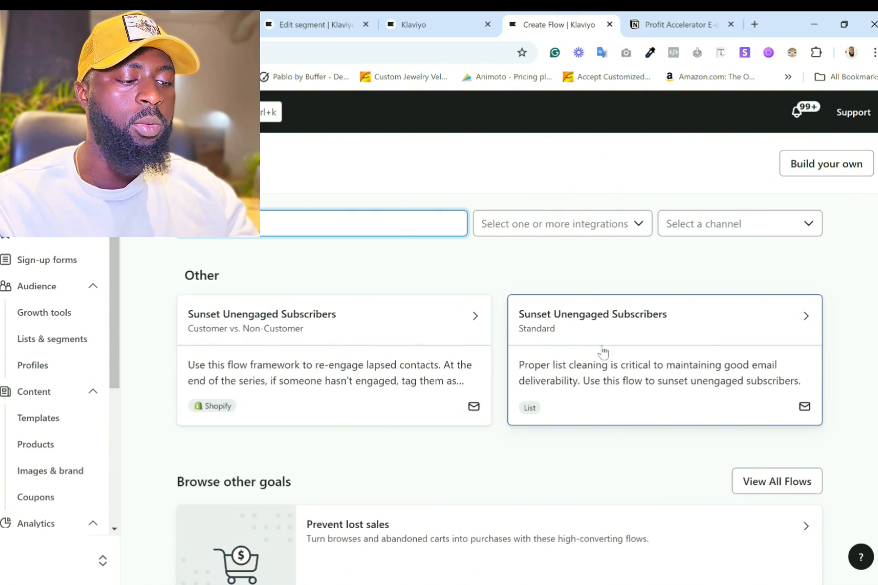
pyautogui.click(229, 340)
# Set the Unengaged sunset segment as the template's trigger and create the flow.
pyautogui.click(280, 454)
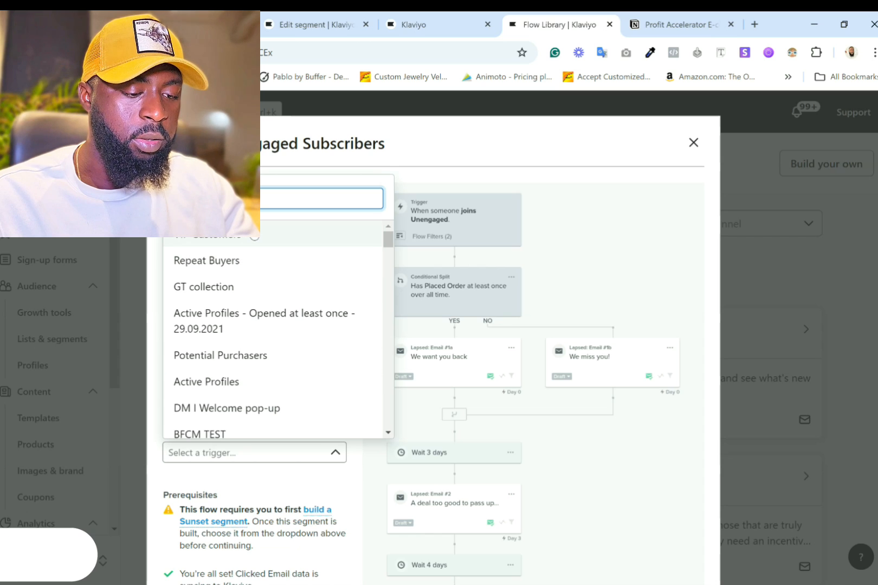
pyautogui.write('une')
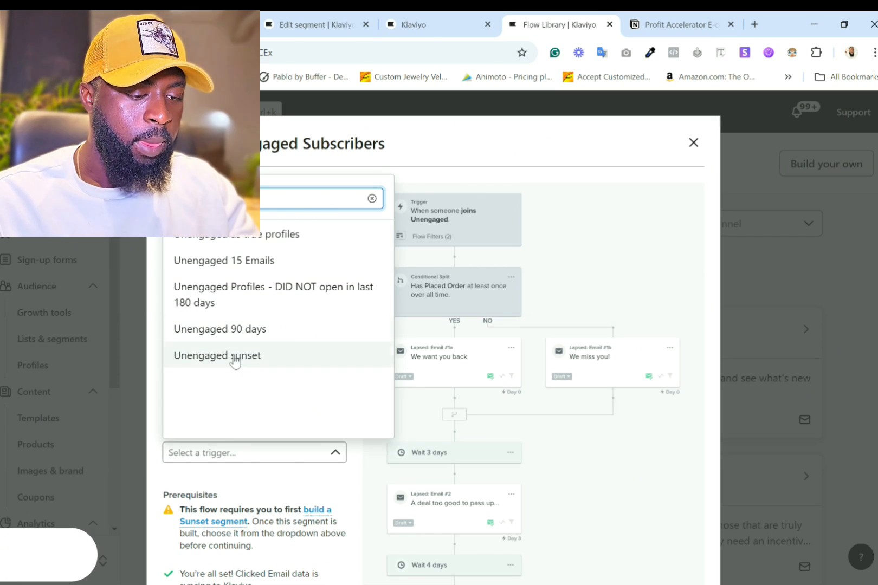
pyautogui.click(233, 358)
pyautogui.scroll(-2, 346, 407)
pyautogui.scroll(-5, 345, 407)
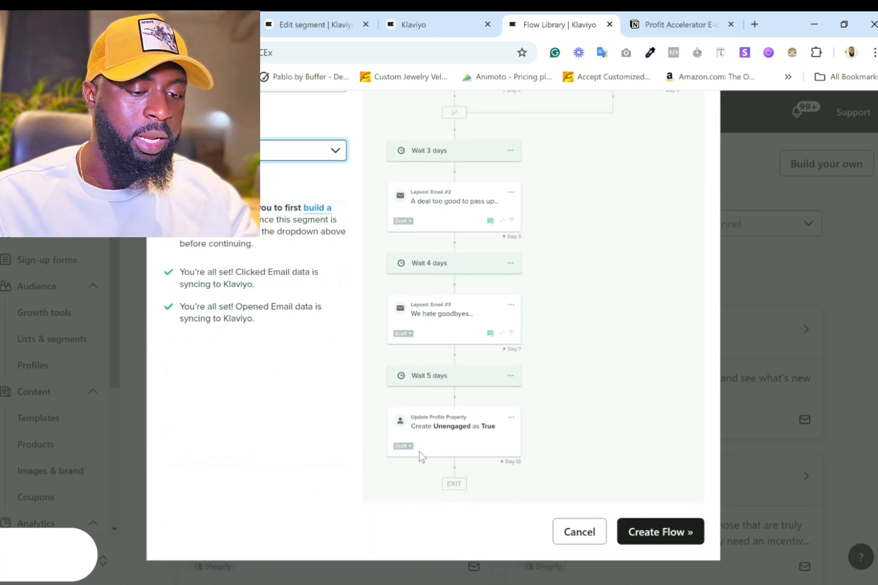
pyautogui.scroll(4, 337, 467)
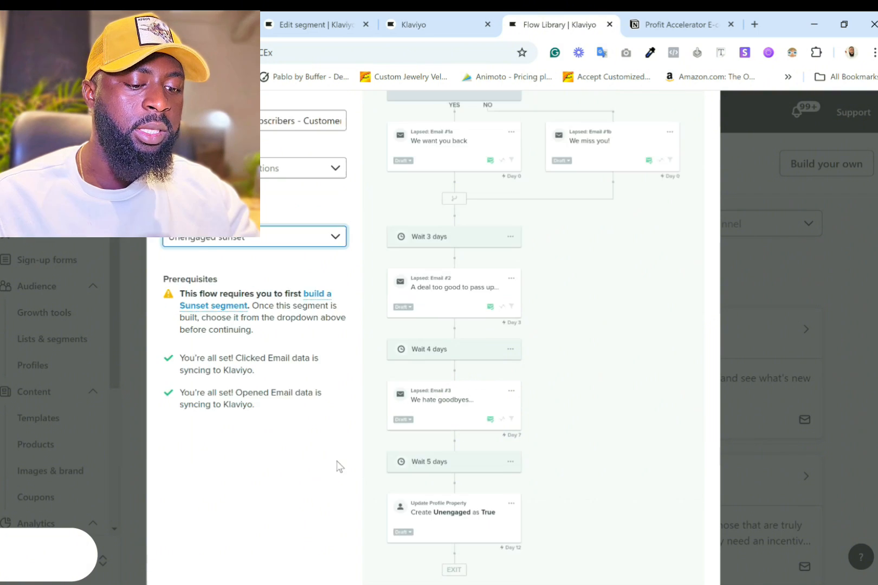
pyautogui.scroll(-4, 576, 467)
pyautogui.click(666, 529)
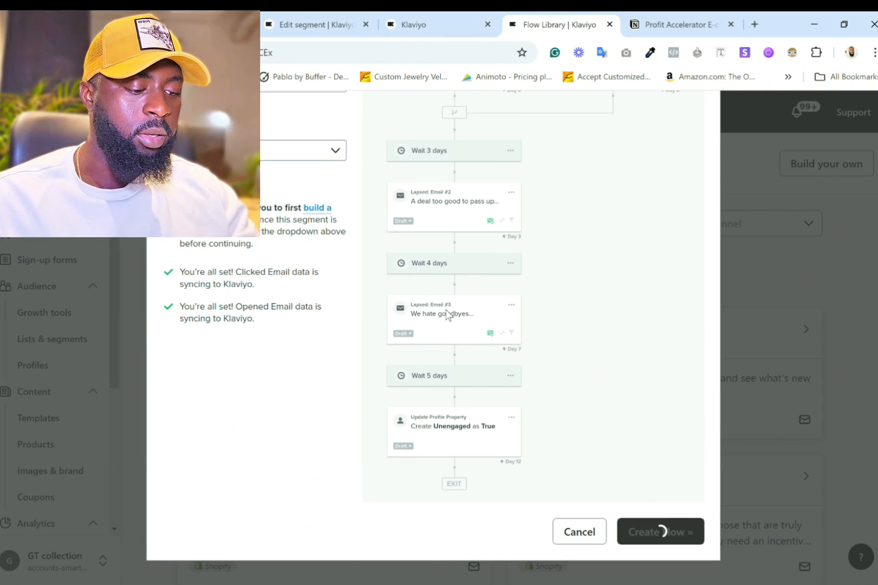
# Switch to the already built sunset flow and inspect its trigger details, including the preview of profiles entering through the segment.
pyautogui.click(412, 19)
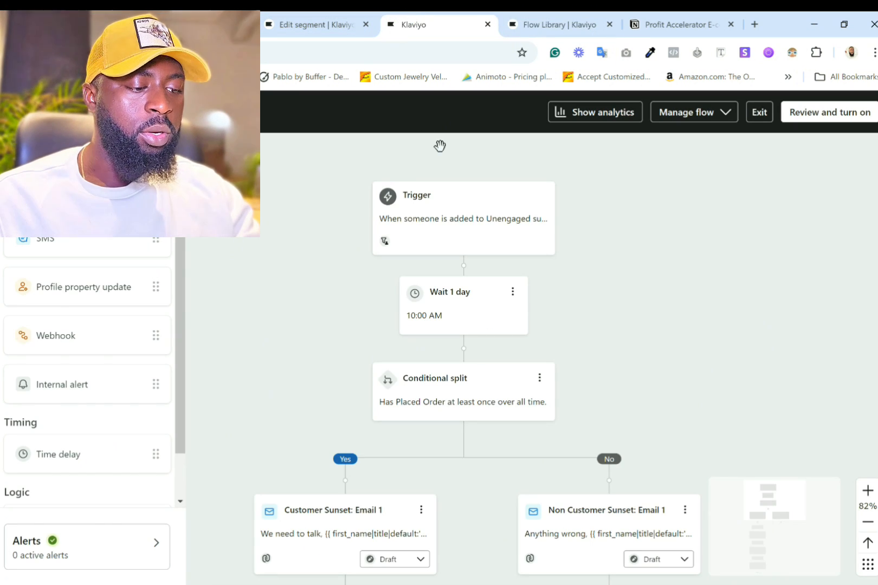
pyautogui.scroll(4, 441, 144)
pyautogui.click(610, 265)
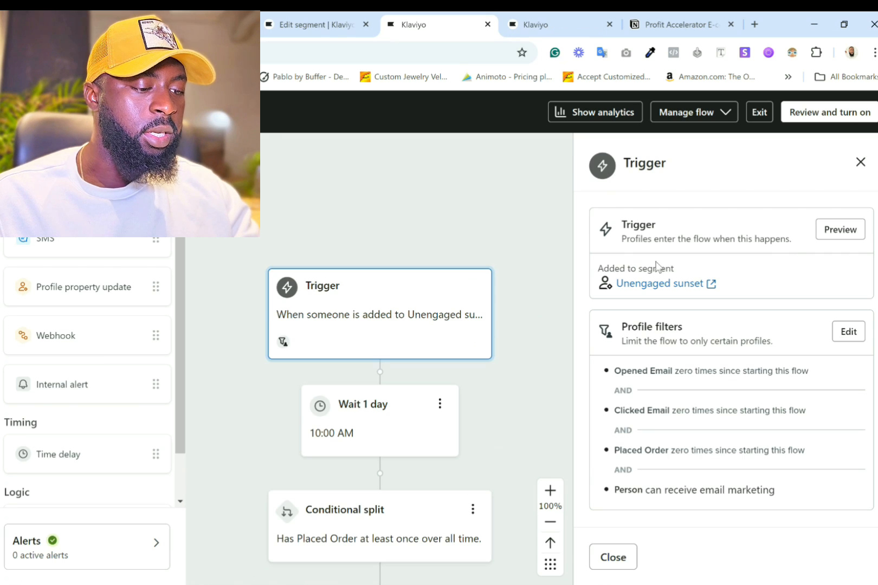
pyautogui.click(830, 240)
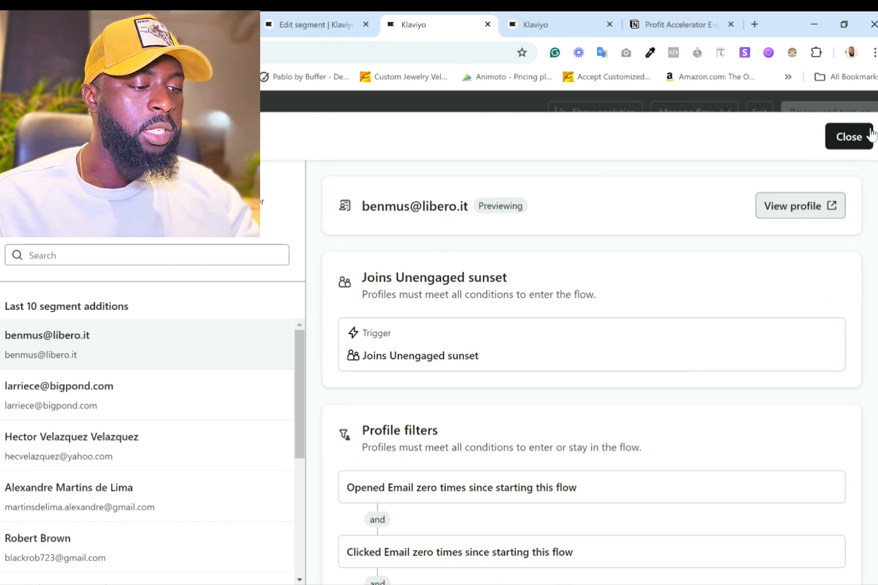
pyautogui.click(847, 137)
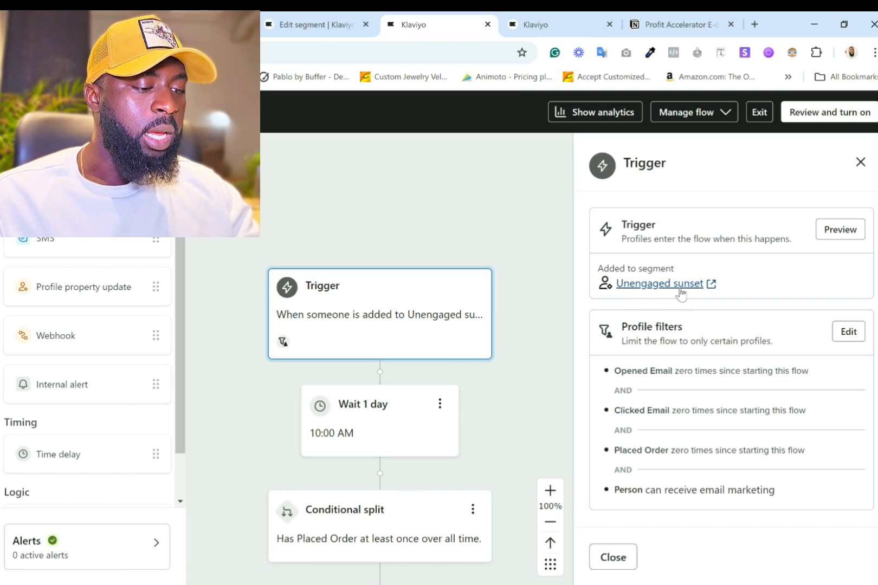
pyautogui.scroll(-1, 723, 304)
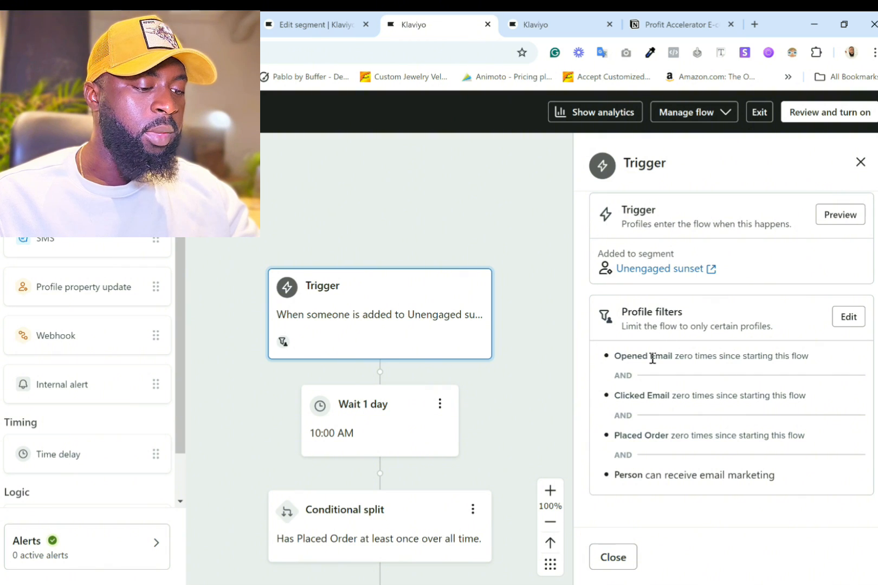
# Open the trigger's profile filters, review the opened, clicked, placed order and email marketing conditions, and leave without changing them.
pyautogui.click(838, 324)
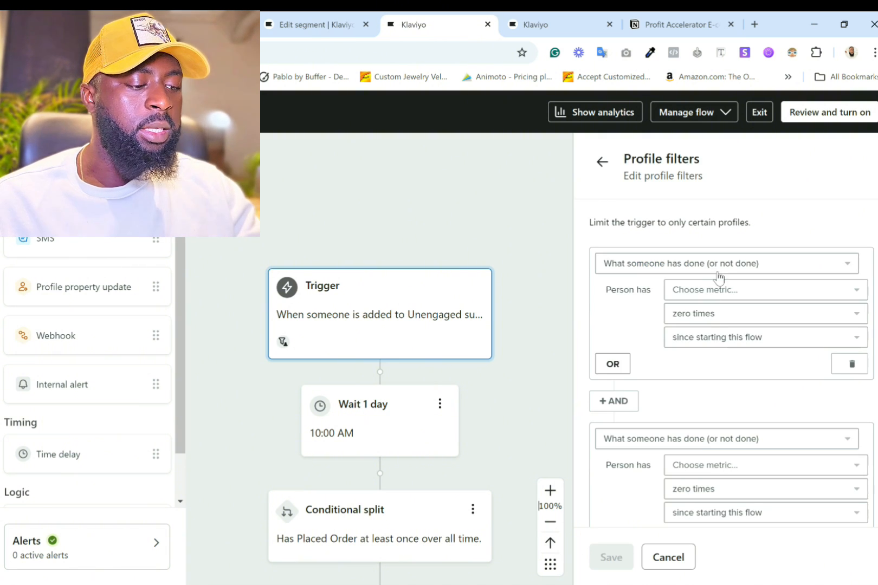
pyautogui.scroll(-2, 738, 353)
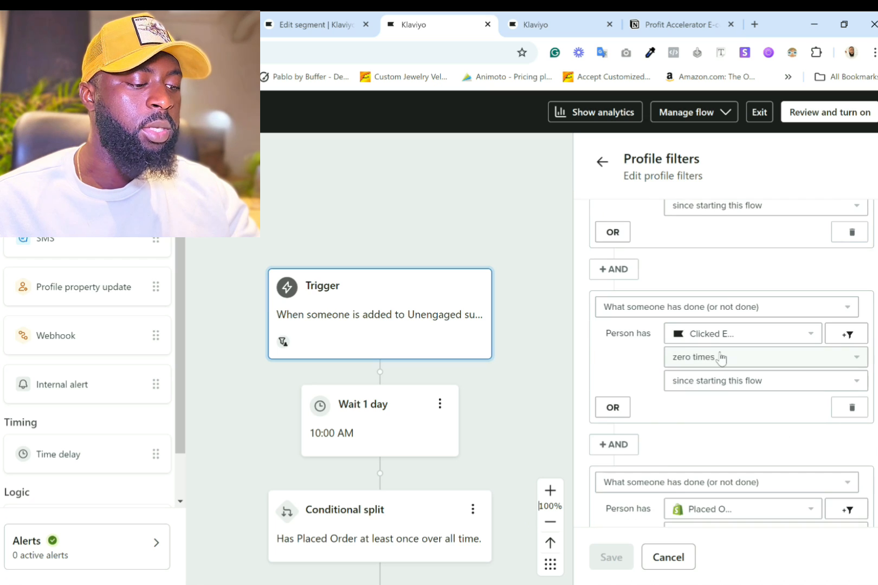
pyautogui.scroll(-3, 721, 389)
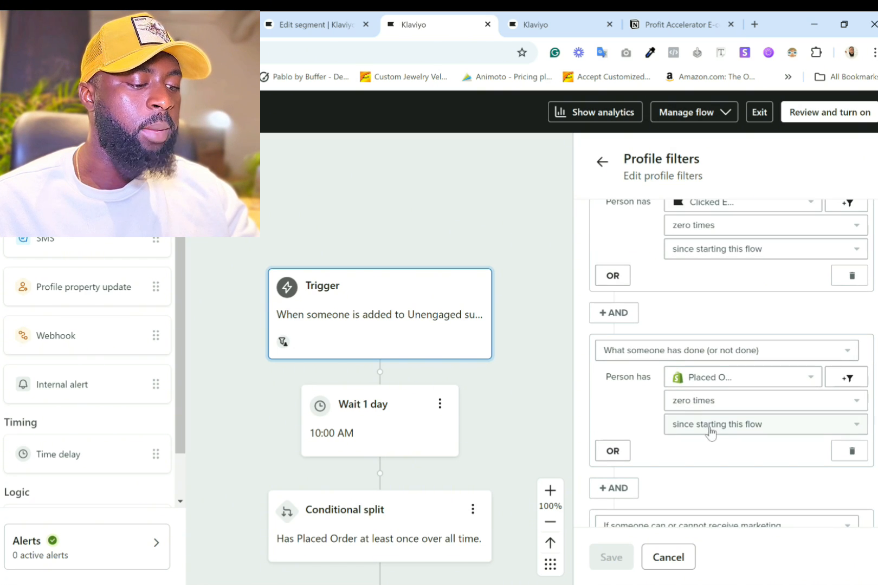
pyautogui.scroll(-3, 711, 432)
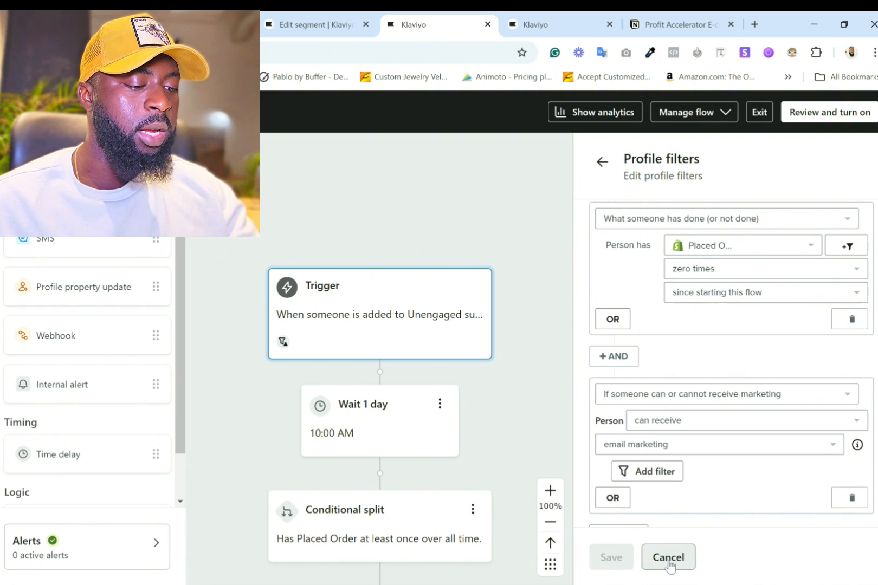
pyautogui.scroll(9, 733, 482)
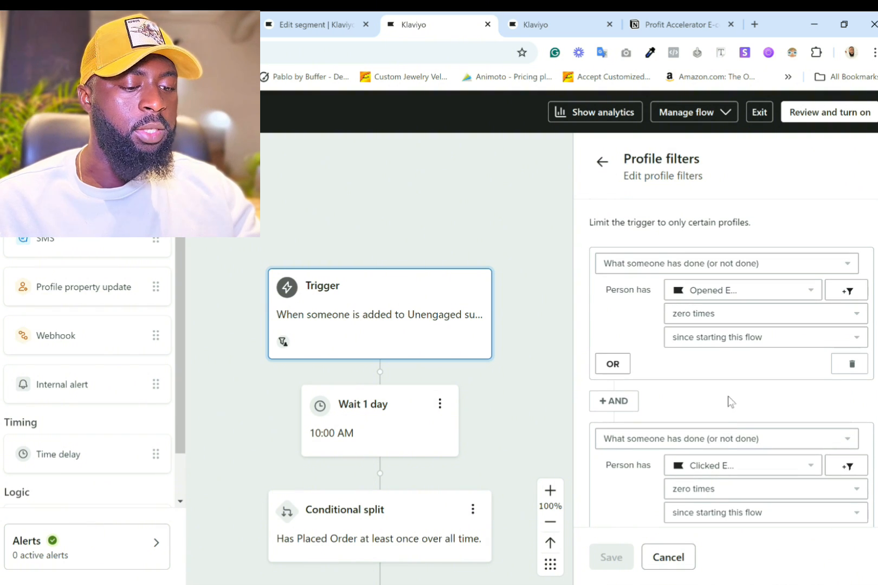
pyautogui.scroll(-3, 732, 403)
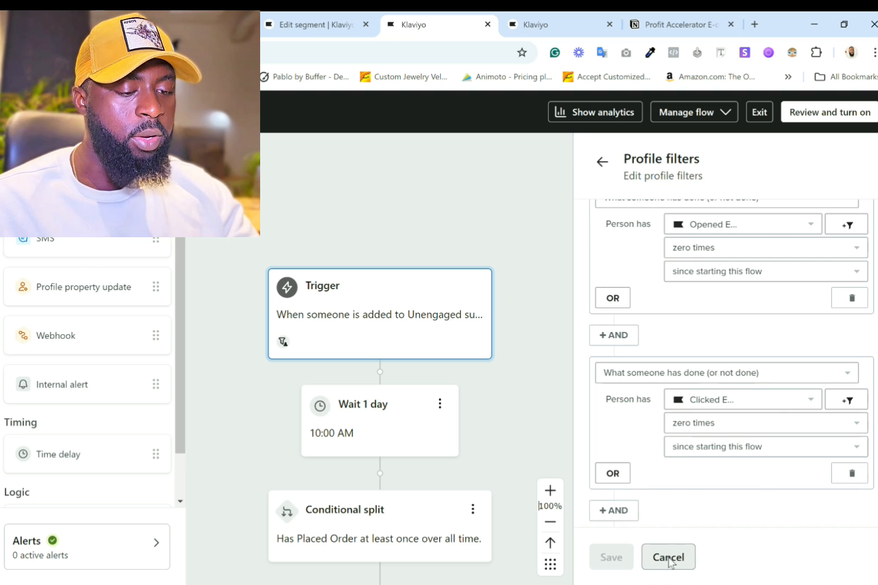
pyautogui.click(670, 560)
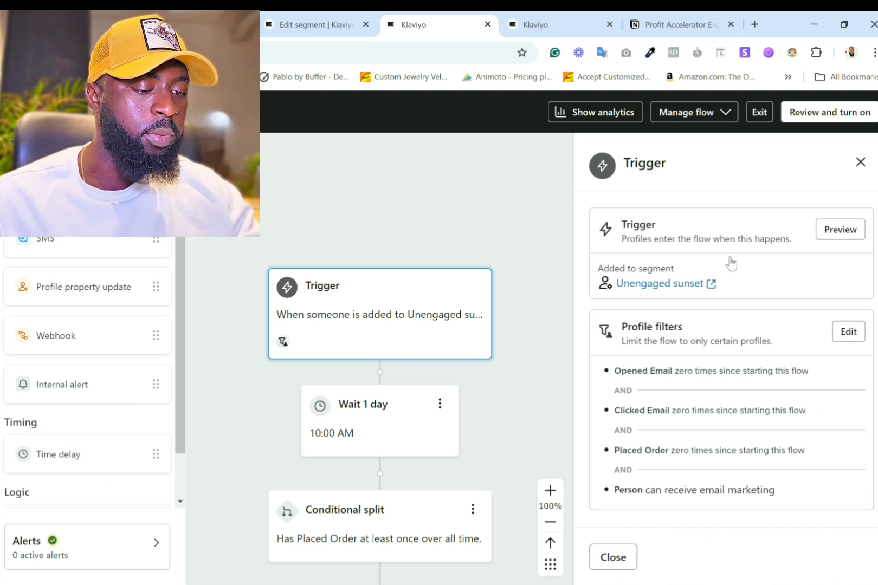
pyautogui.click(861, 162)
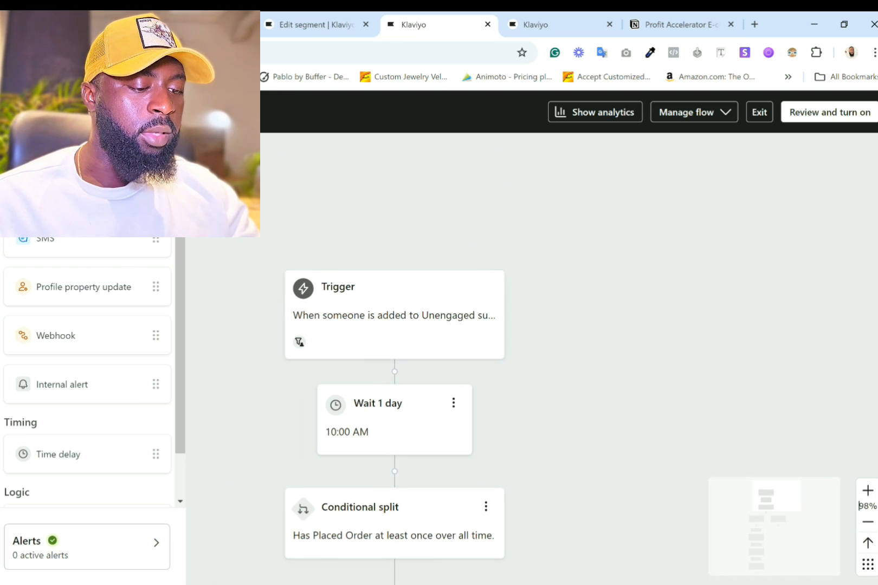
# Open the details of Customer Sunset: Email 1 on the Yes branch and review its subject line and template.
pyautogui.scroll(1, 528, 379)
pyautogui.moveTo(488, 423); pyautogui.dragTo(581, 352)
pyautogui.moveTo(532, 390); pyautogui.dragTo(551, 391)
pyautogui.scroll(-2, 650, 243)
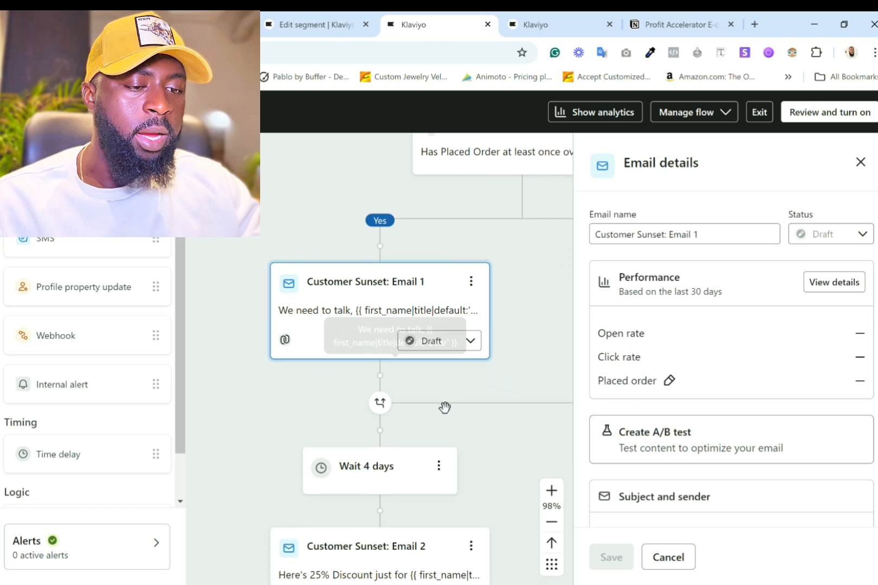
pyautogui.click(407, 420)
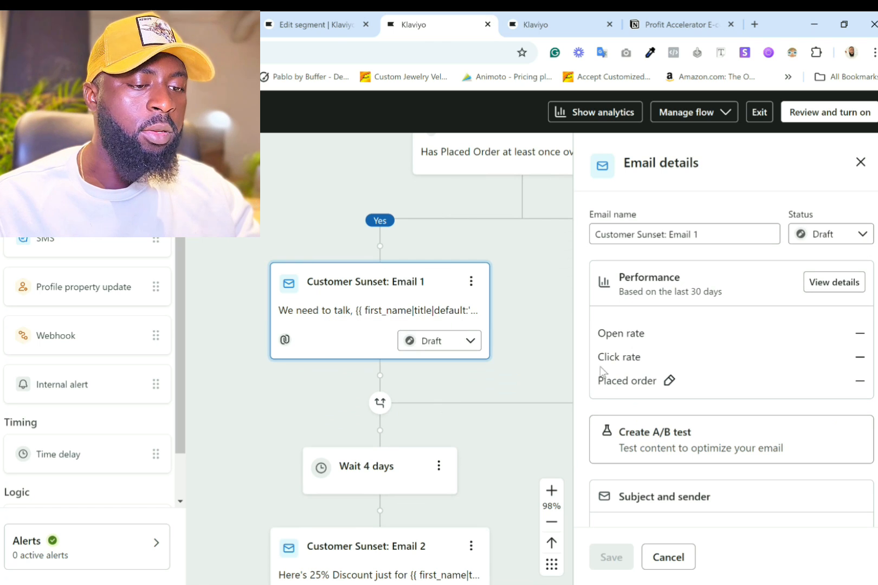
pyautogui.scroll(-5, 675, 368)
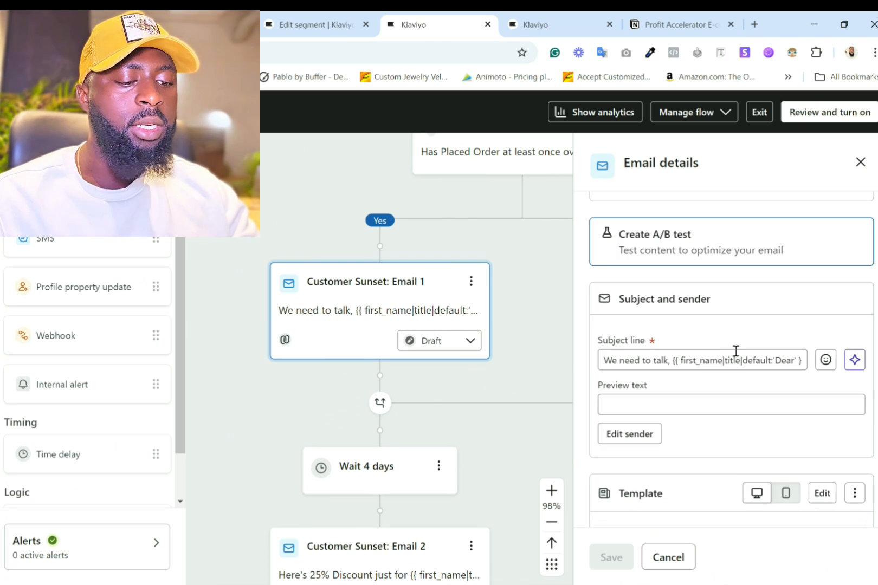
pyautogui.scroll(-2, 672, 364)
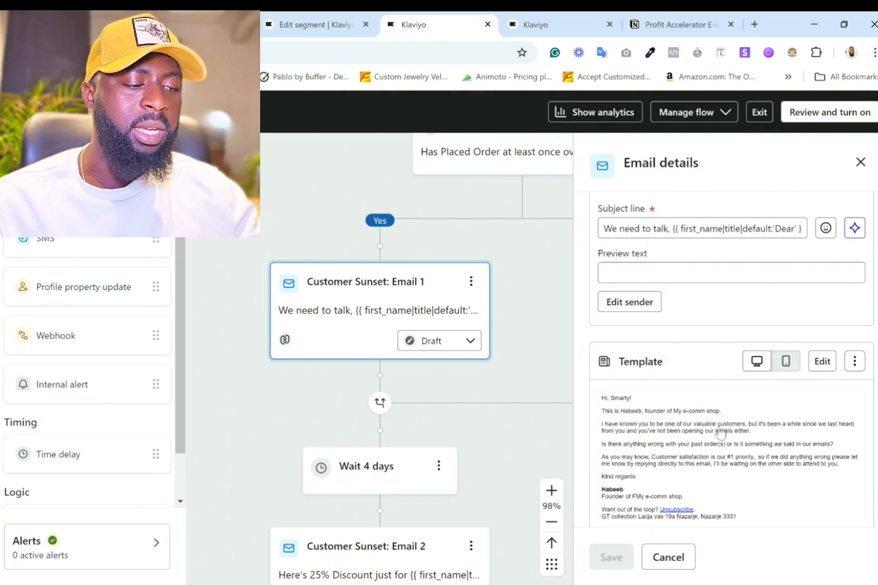
# Open the full preview of the Customer Sunset: Email 1 template, read it, and return to the flow.
pyautogui.click(720, 432)
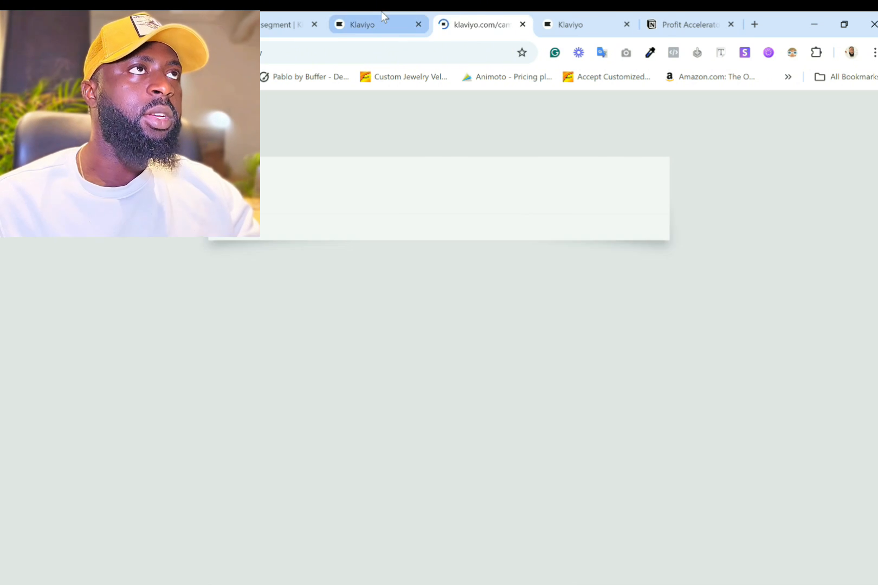
pyautogui.click(382, 20)
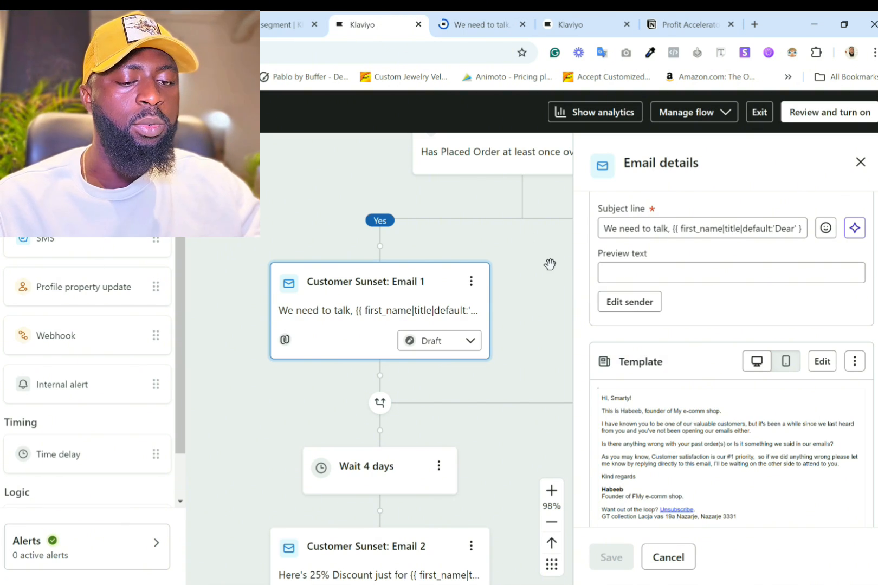
pyautogui.scroll(1, 704, 325)
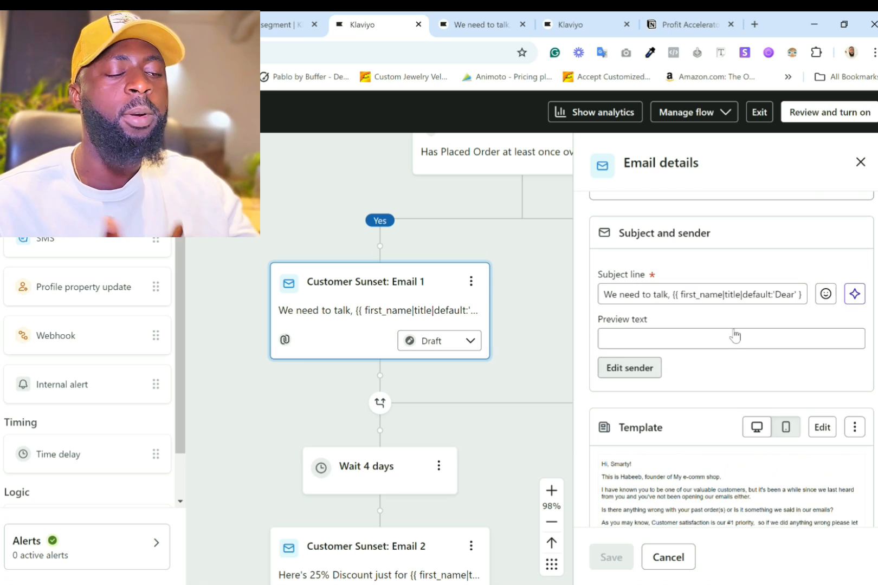
pyautogui.click(482, 21)
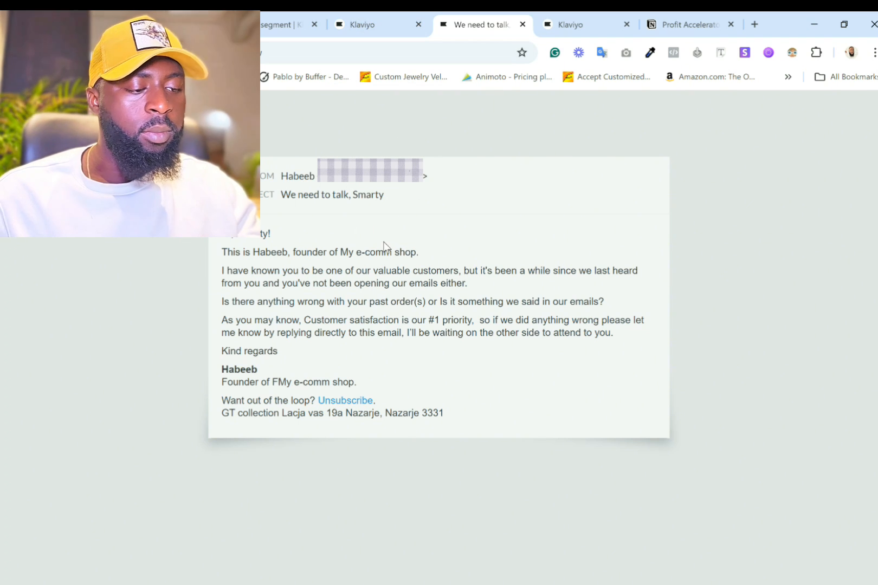
pyautogui.click(369, 16)
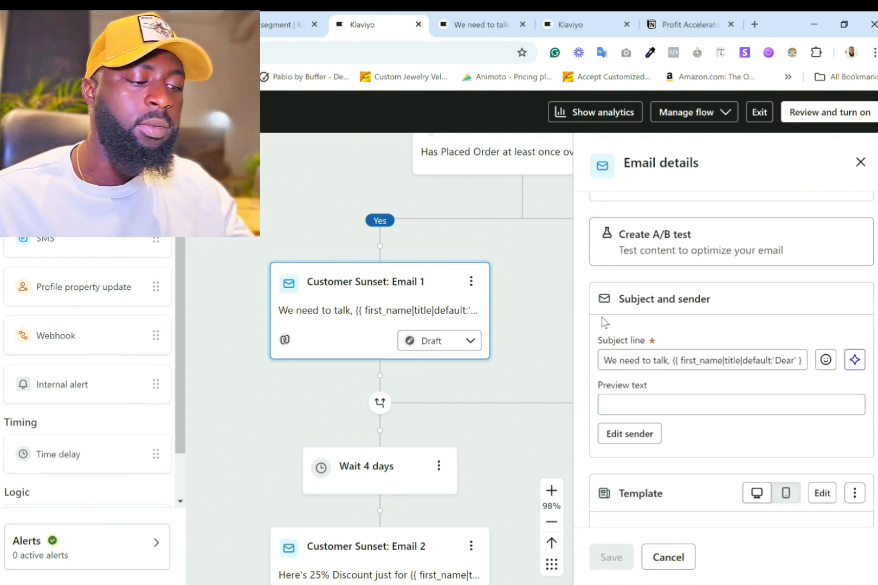
# Inspect the first-name variable in the subject line of Customer Sunset: Email 1 and expand its sender name and address settings.
pyautogui.click(611, 364)
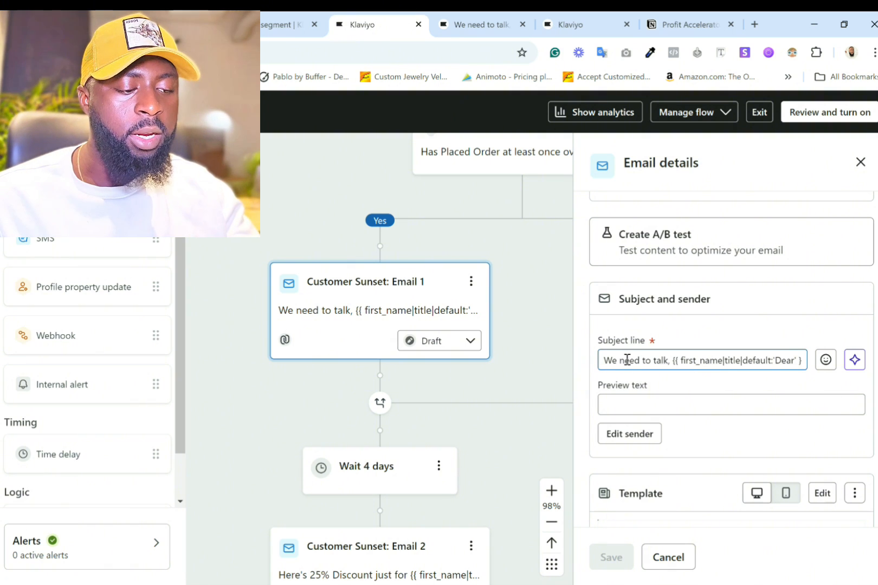
pyautogui.moveTo(607, 360); pyautogui.dragTo(690, 365)
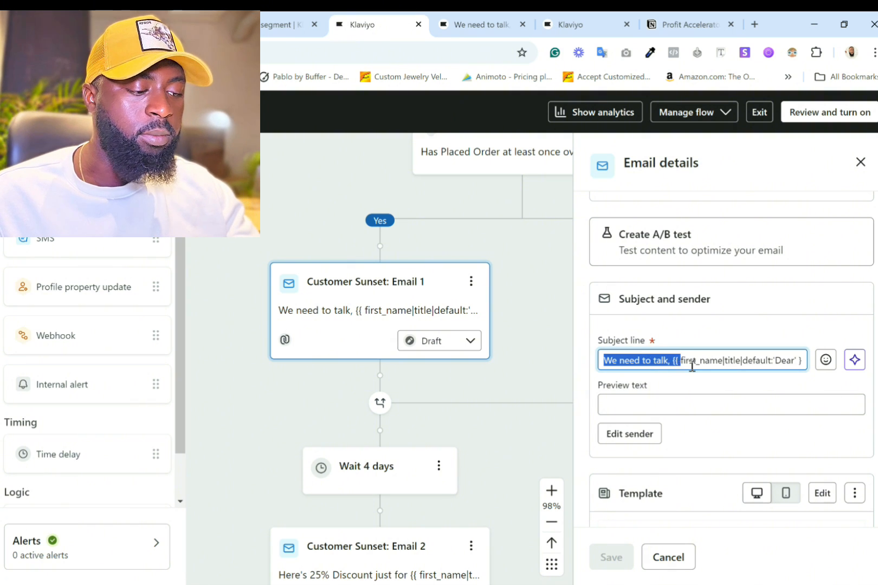
pyautogui.click(702, 362)
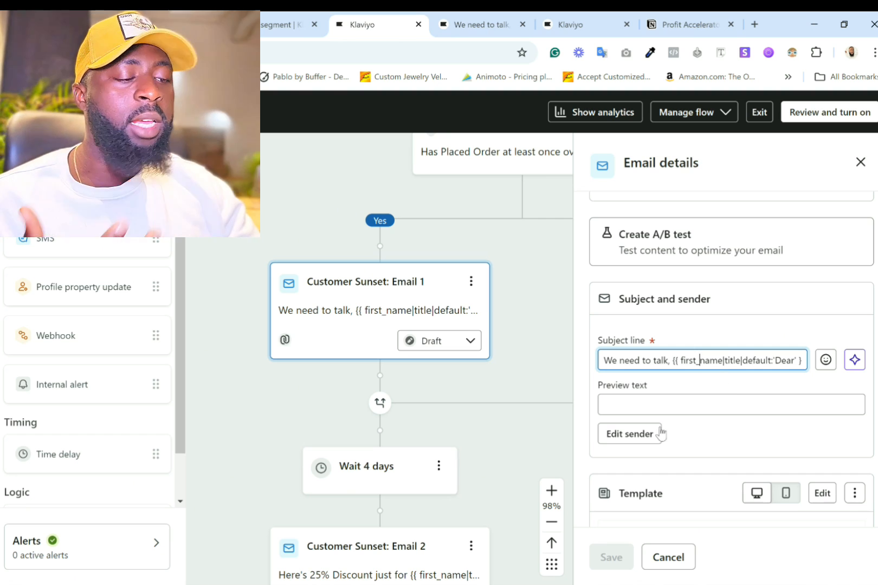
pyautogui.scroll(-1, 702, 414)
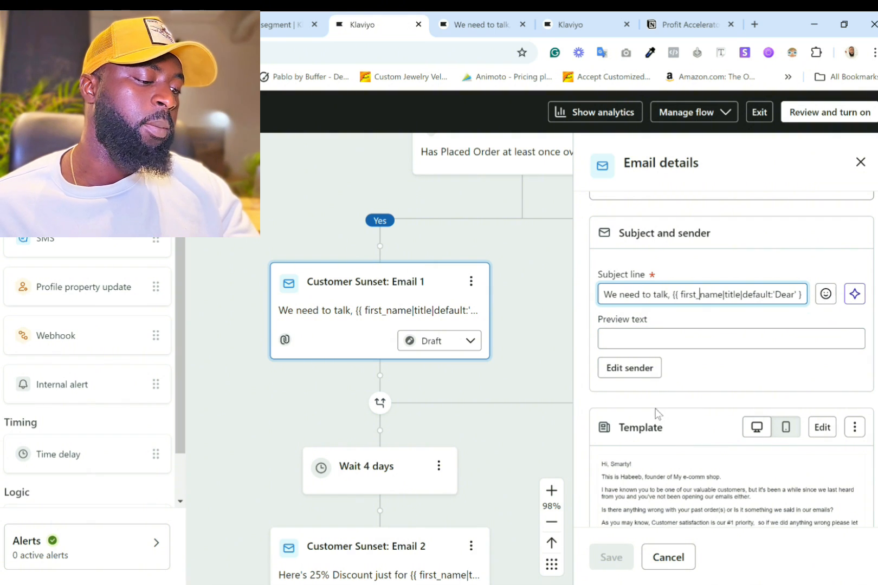
pyautogui.click(651, 373)
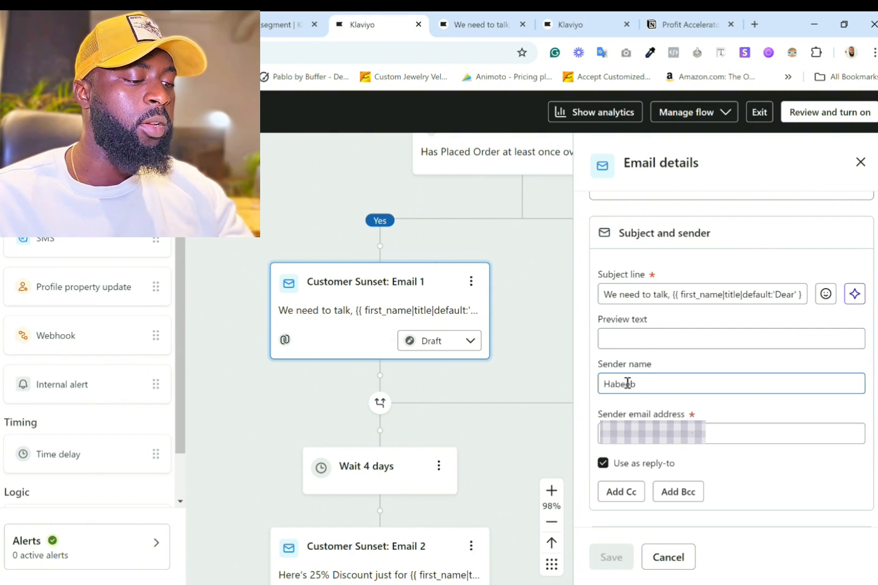
pyautogui.scroll(2, 618, 404)
pyautogui.scroll(-1, 694, 441)
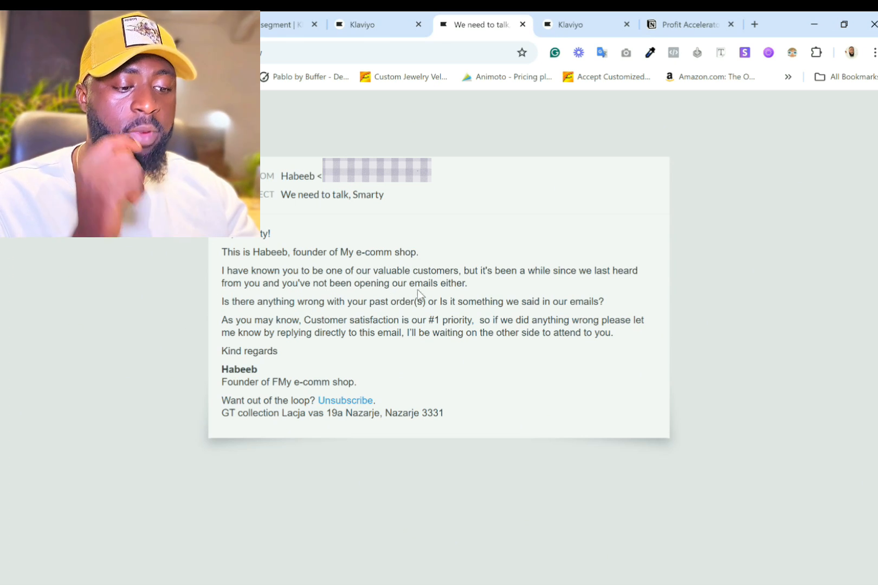
# Open Non Customer Sunset: Email 1 on the No branch, review its subject line, and read its full template preview.
pyautogui.click(374, 24)
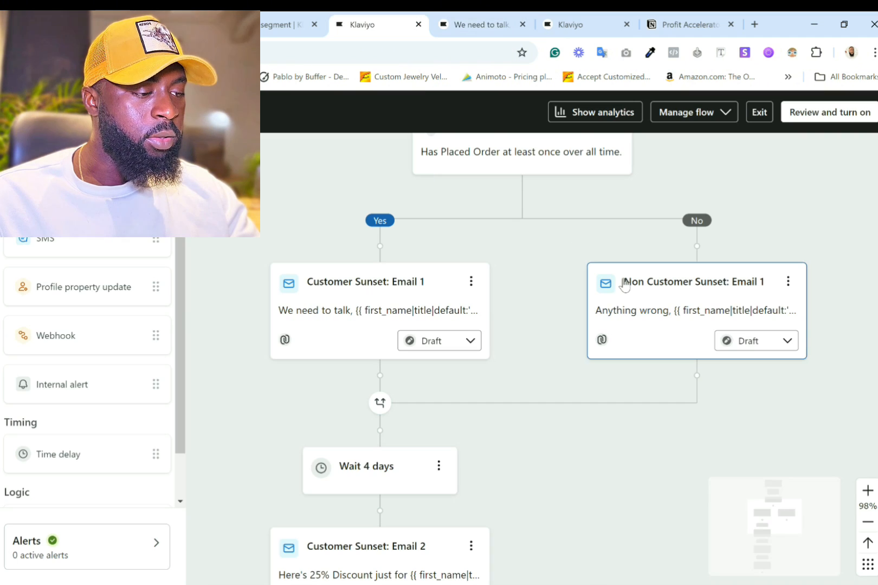
pyautogui.click(627, 286)
pyautogui.scroll(-5, 675, 314)
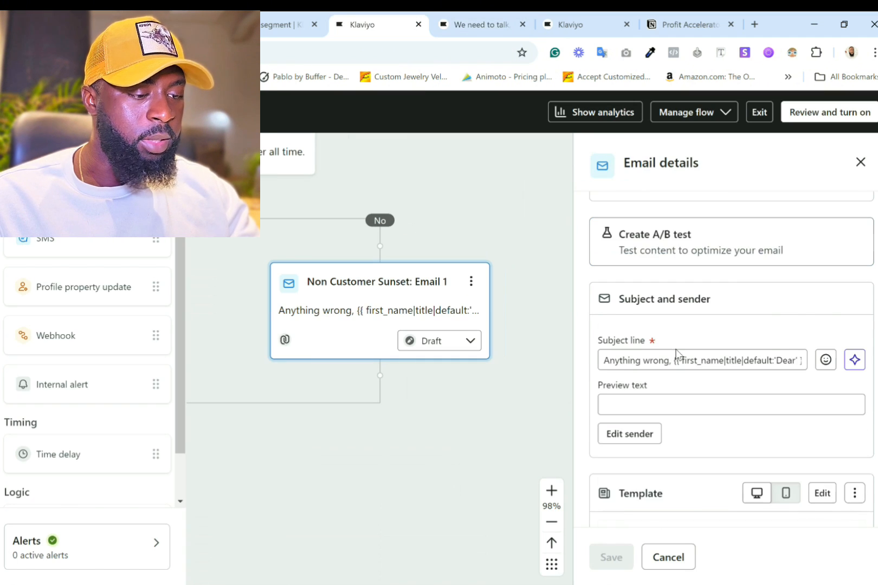
pyautogui.scroll(-3, 735, 386)
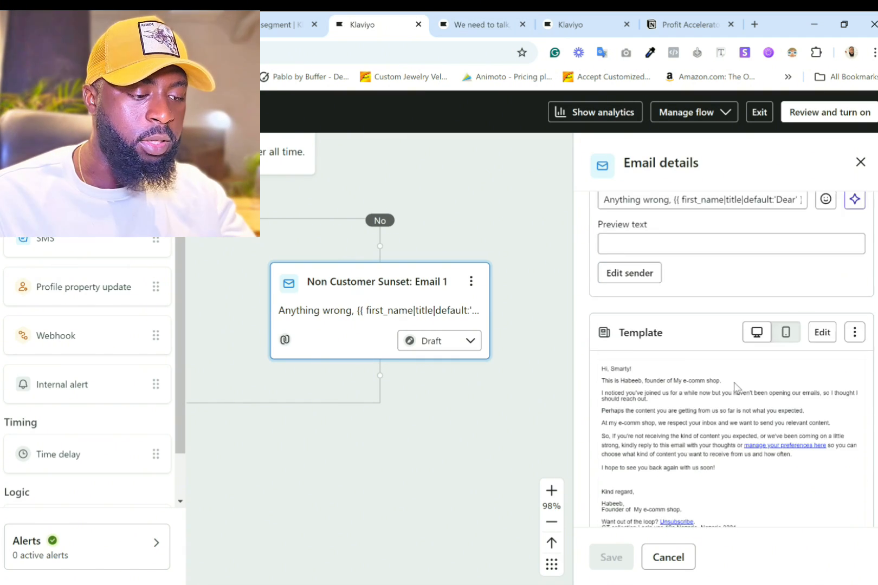
pyautogui.click(680, 380)
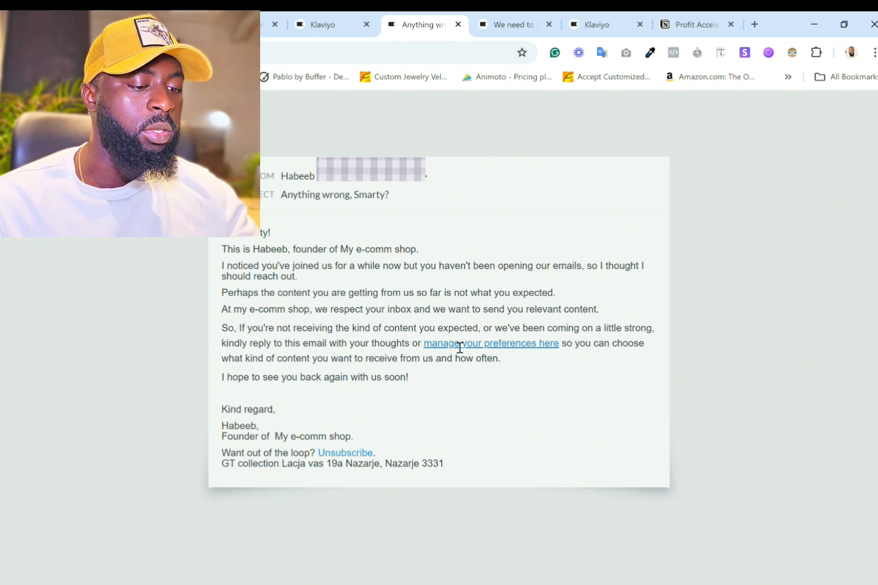
# Follow the manage your preferences link in the non-customer email and examine the interest and frequency options on the preferences page.
pyautogui.click(488, 351)
pyautogui.click(329, 16)
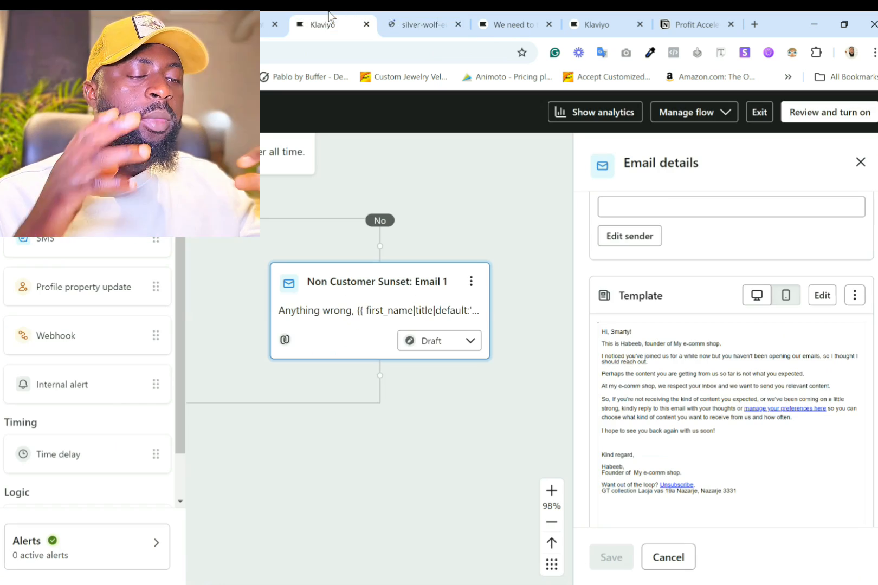
pyautogui.click(417, 24)
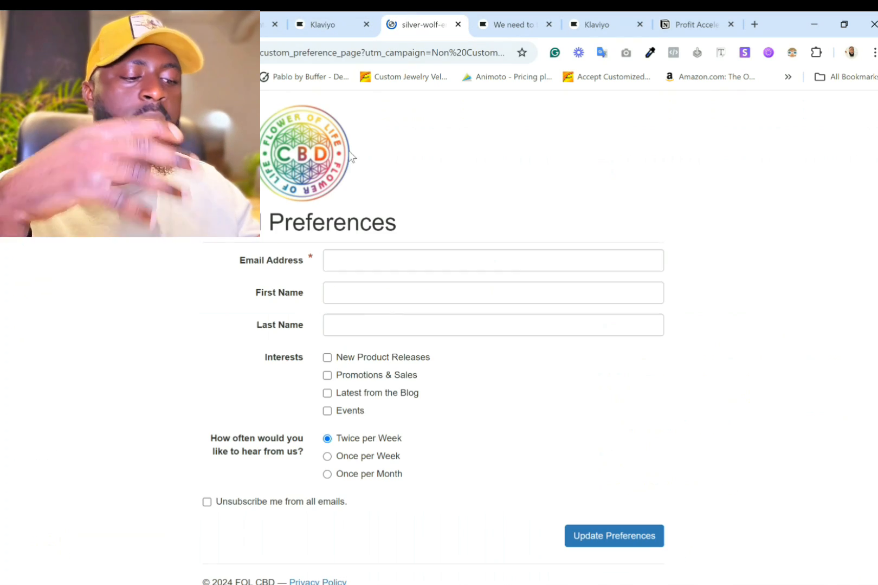
pyautogui.scroll(-1, 295, 173)
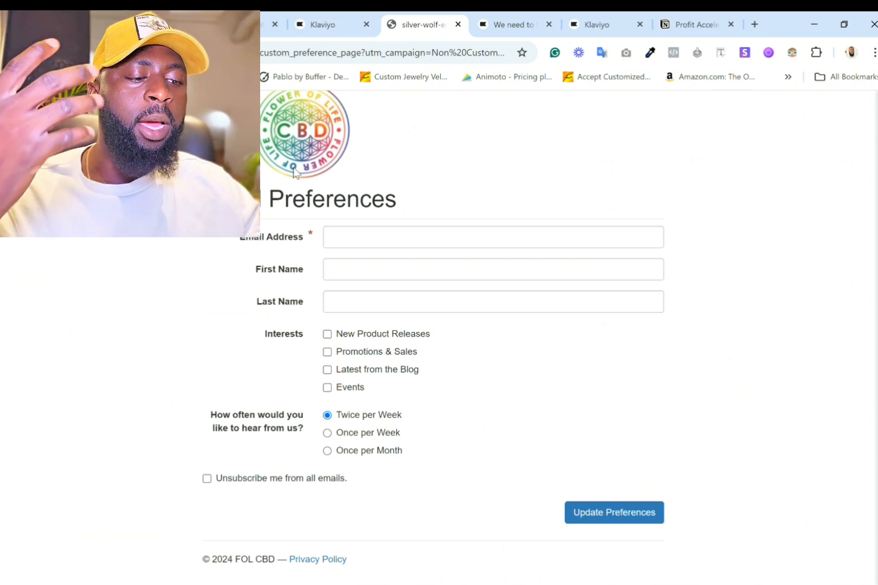
pyautogui.click(347, 17)
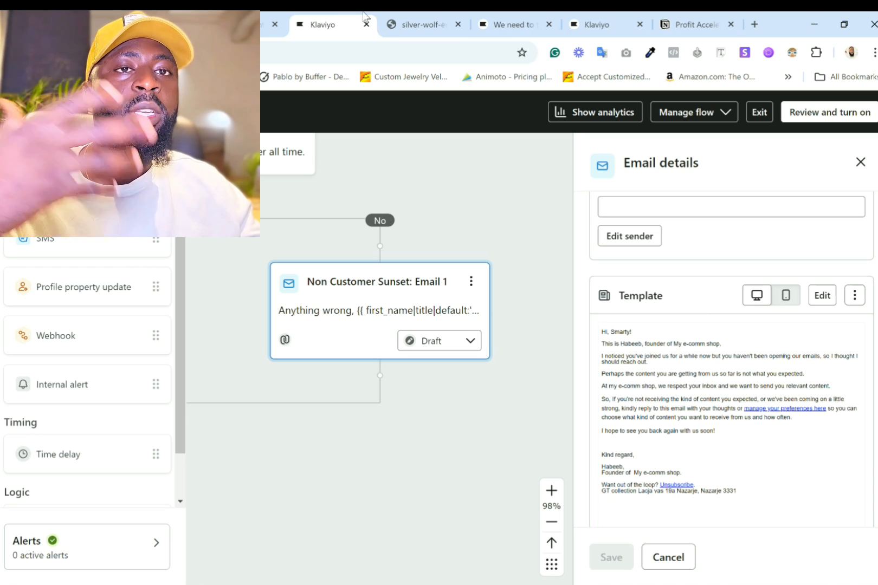
pyautogui.click(433, 16)
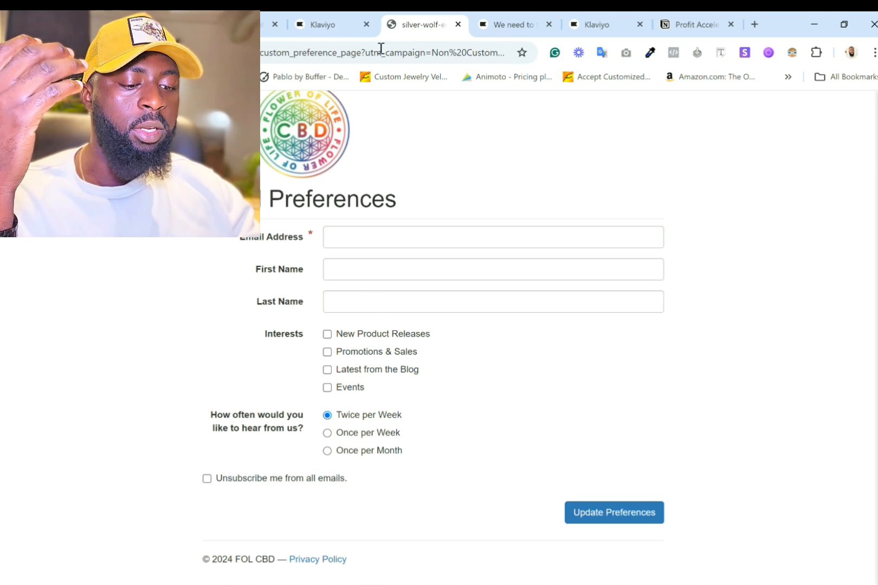
pyautogui.click(348, 23)
# Look again at the customer email preview and the flow, and switch to the Sunset Flow outline document.
pyautogui.click(509, 24)
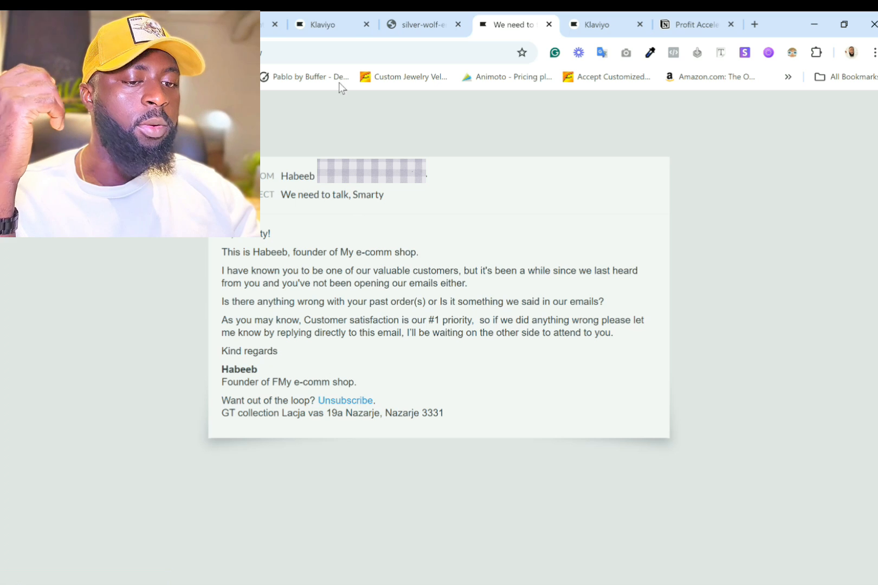
pyautogui.click(323, 16)
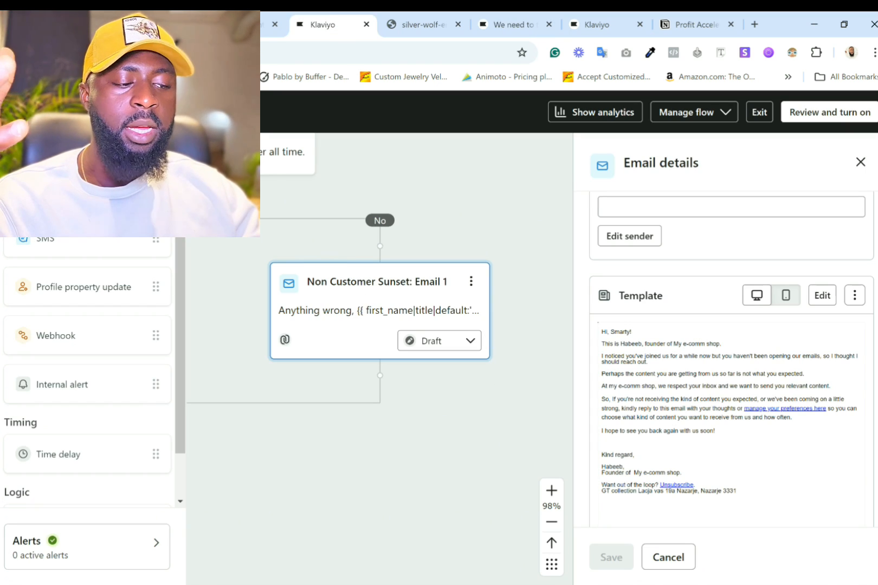
pyautogui.click(140, 23)
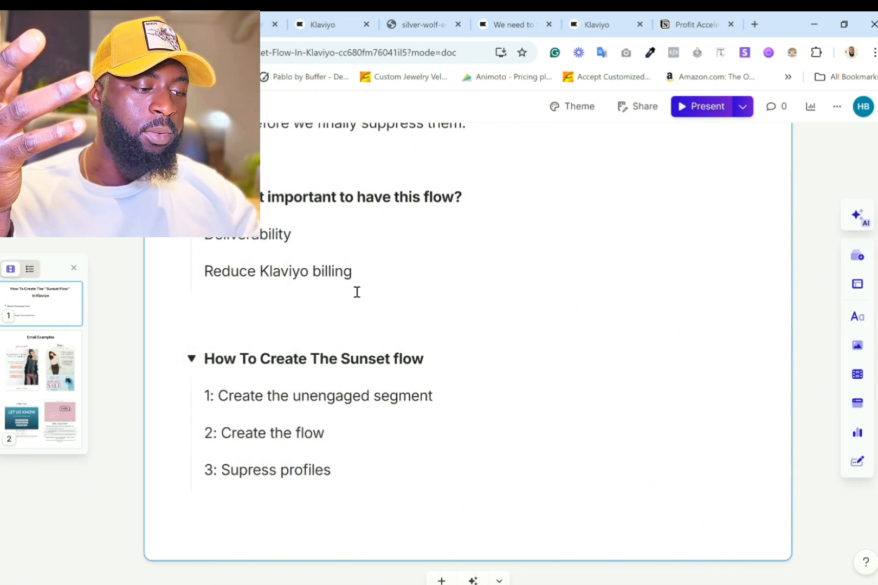
# Examine the Free People and Boden re-engagement emails in the outline document's Email Examples section.
pyautogui.scroll(-8, 358, 292)
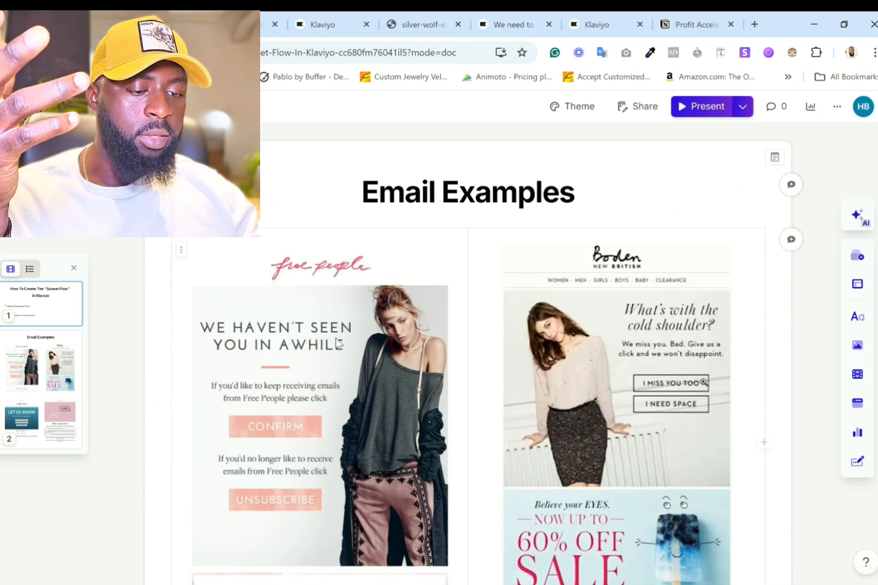
pyautogui.scroll(-3, 337, 343)
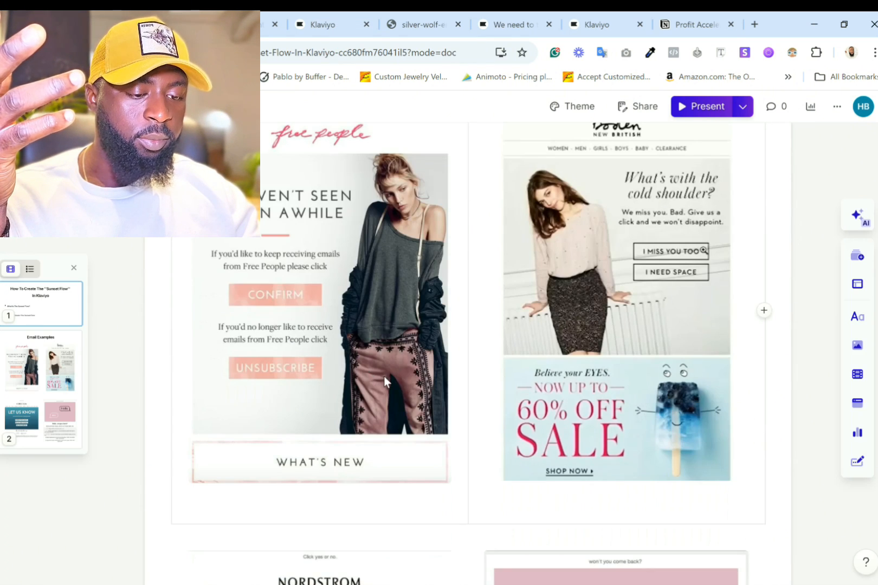
pyautogui.scroll(3, 384, 376)
pyautogui.scroll(-1, 383, 376)
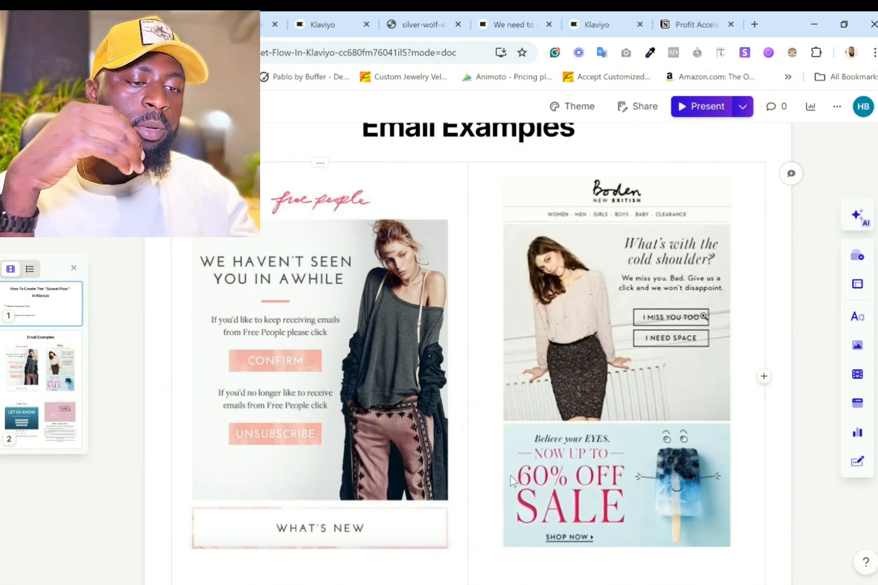
# Return to the non-customer email preview and browse the flow templates in the Notion ecommerce email kit.
pyautogui.click(420, 25)
pyautogui.hotkey('alt', 'Left')
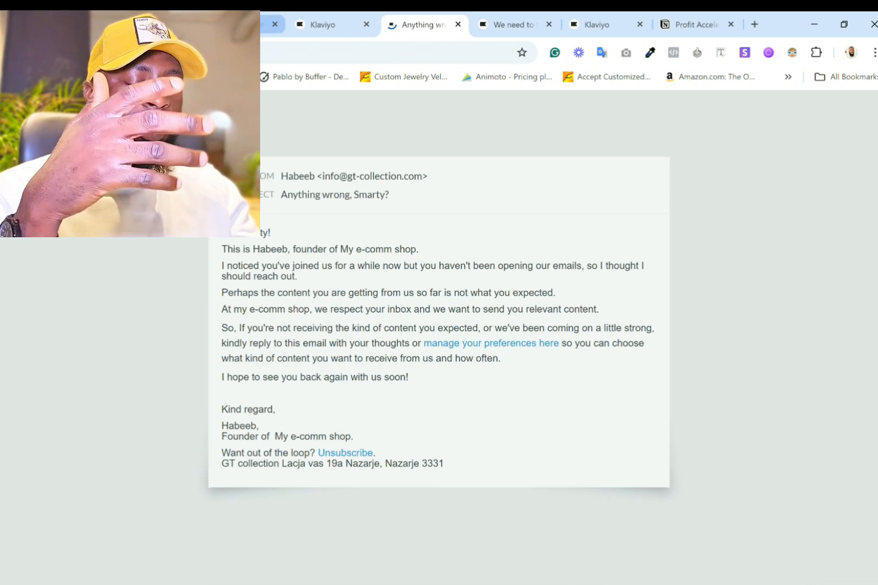
pyautogui.click(152, 25)
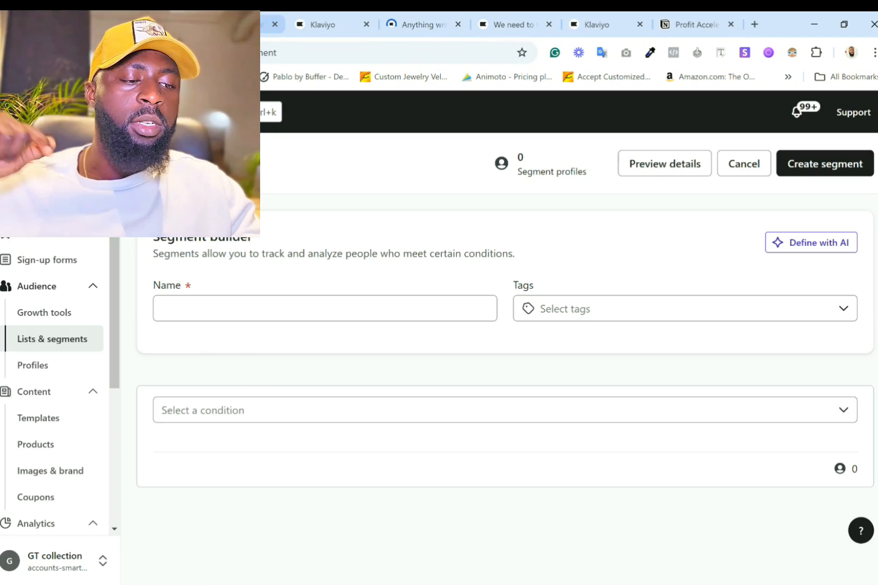
pyautogui.click(697, 25)
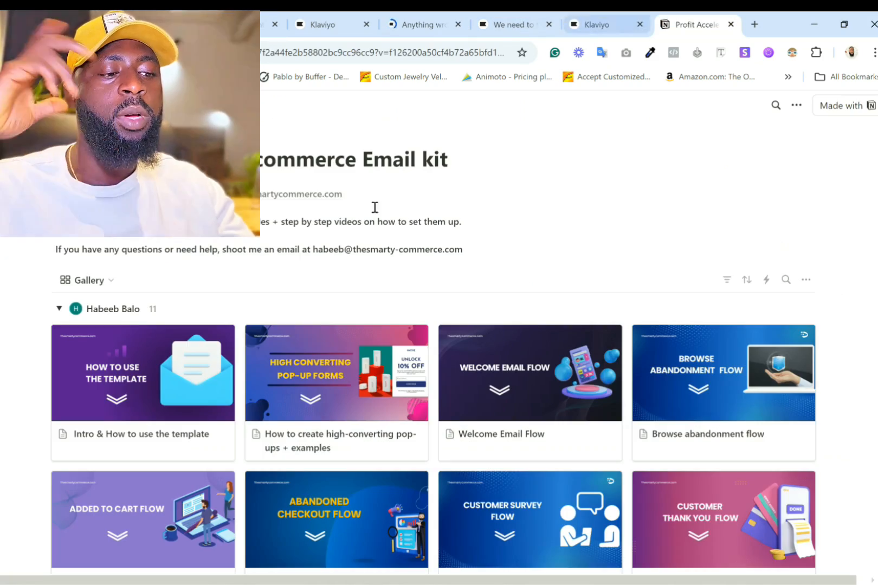
pyautogui.scroll(-5, 375, 207)
pyautogui.scroll(3, 249, 352)
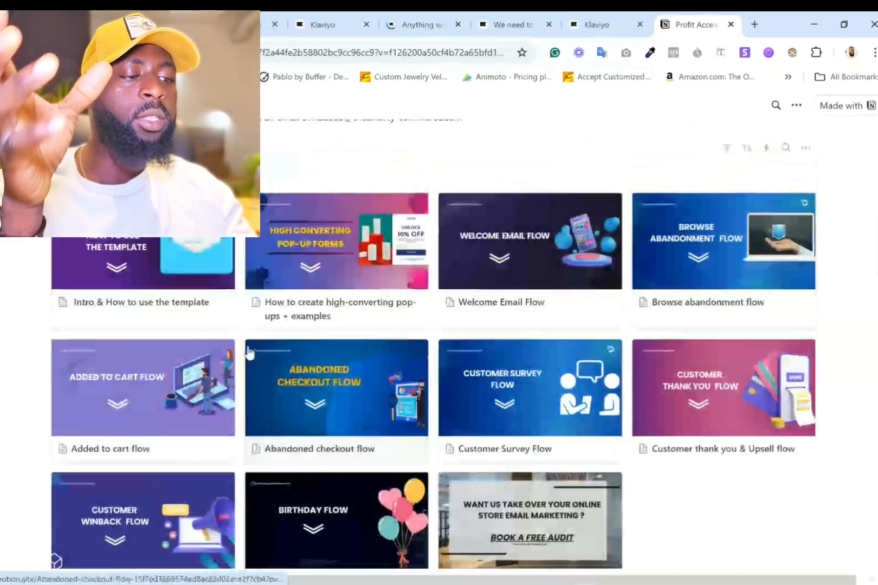
pyautogui.scroll(3, 249, 352)
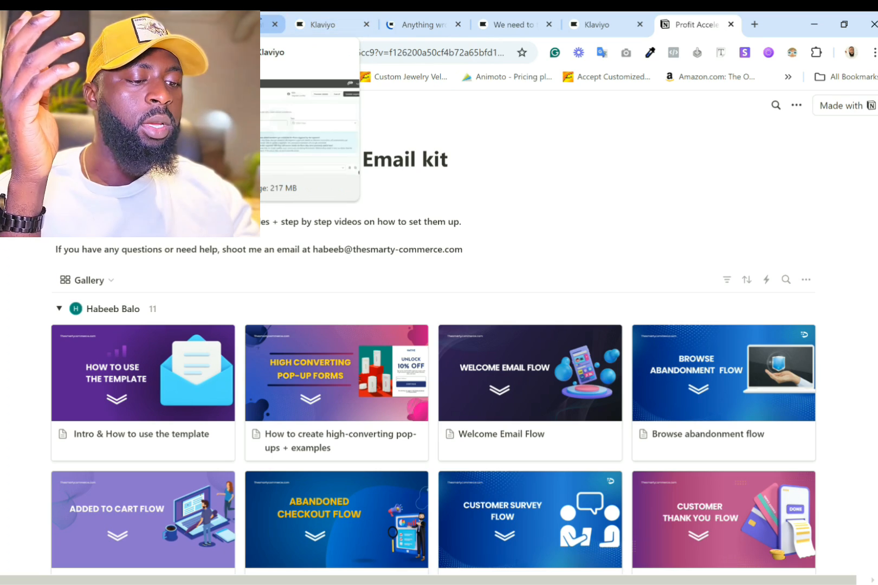
# Open Customer Sunset: Email 2 in the Klaviyo flow and read its full 25% discount email preview.
pyautogui.click(326, 24)
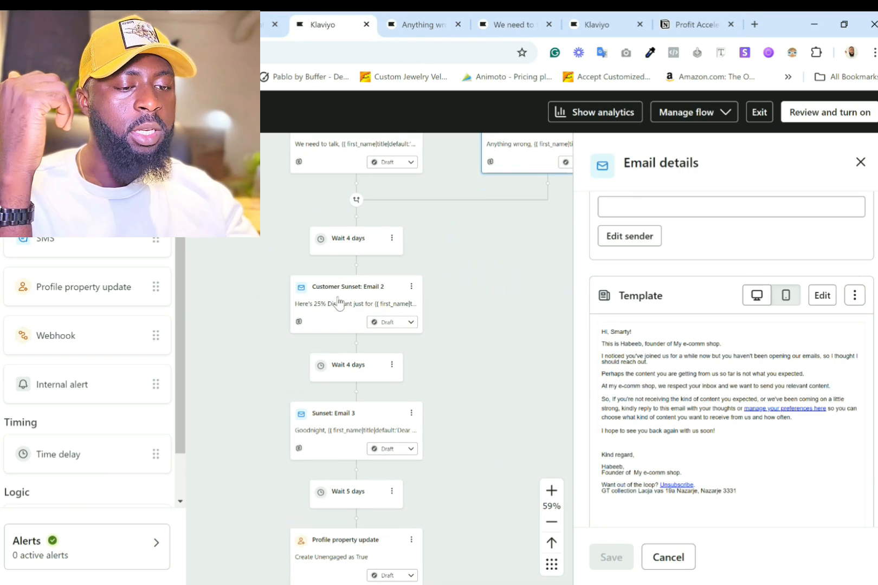
pyautogui.click(339, 305)
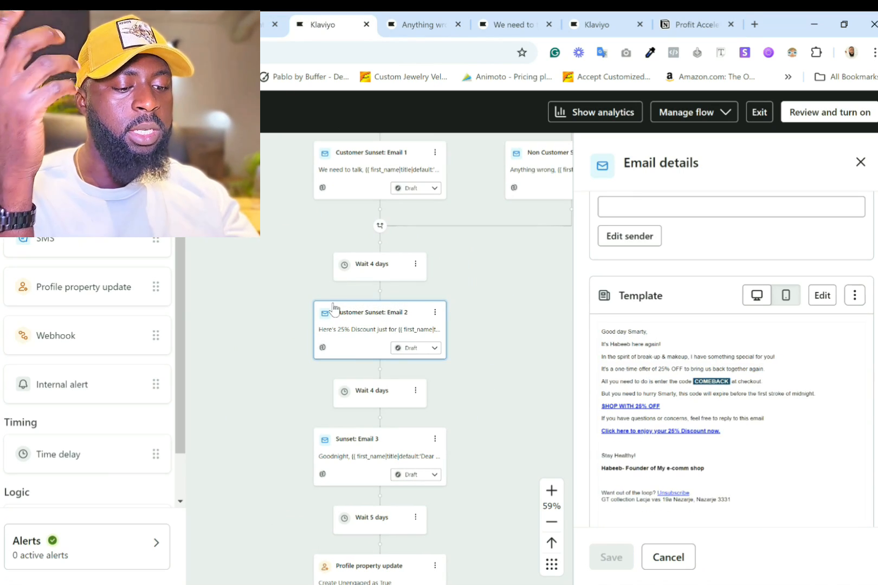
pyautogui.click(644, 348)
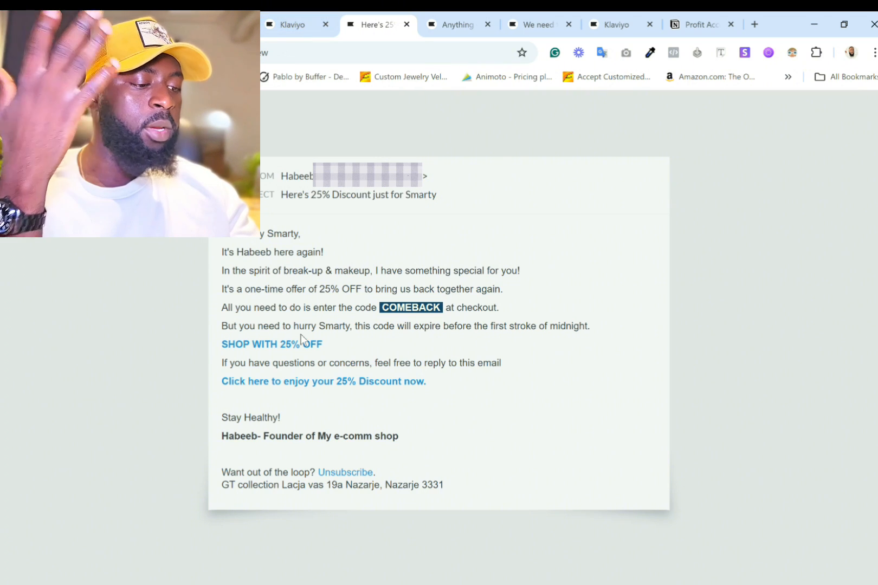
# Open Sunset: Email 3 in the flow and view its full template preview.
pyautogui.click(274, 27)
pyautogui.scroll(-3, 356, 257)
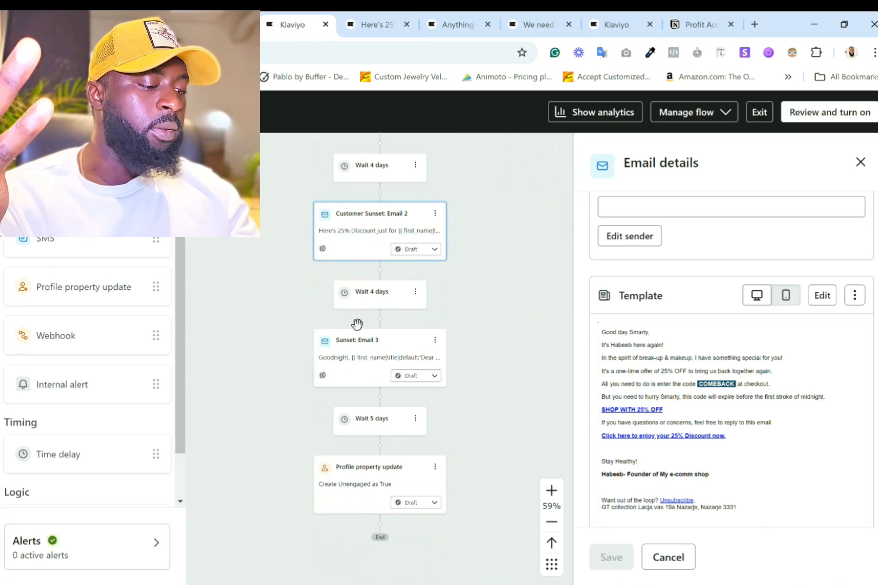
pyautogui.click(353, 365)
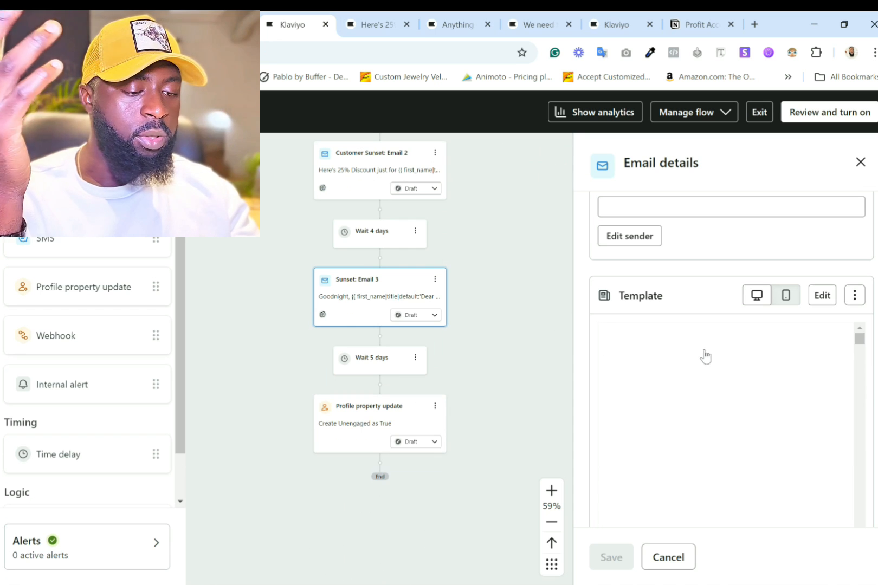
pyautogui.click(650, 415)
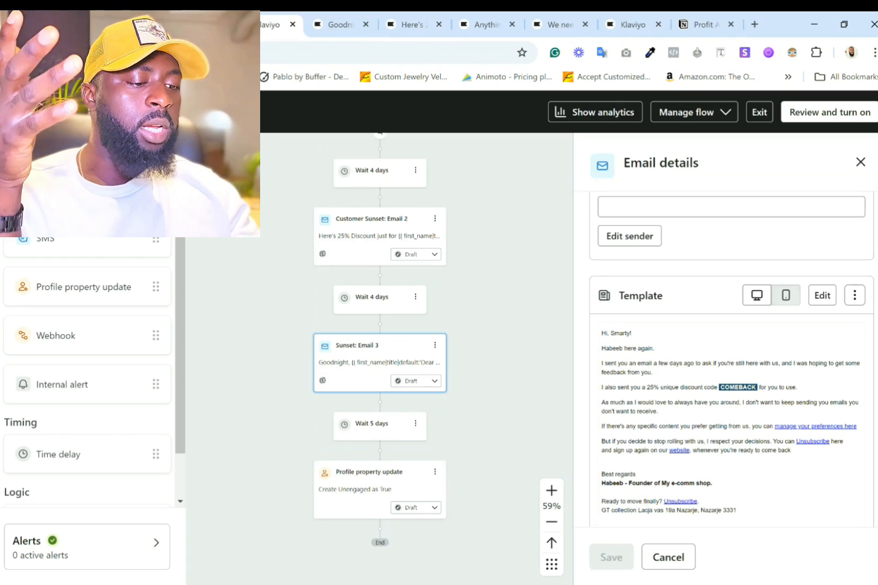
# Close the email details and examine the emails and wait times from Customer Sunset: Email 2 to the end of the flow.
pyautogui.scroll(5, 456, 447)
pyautogui.moveTo(456, 447); pyautogui.dragTo(532, 384)
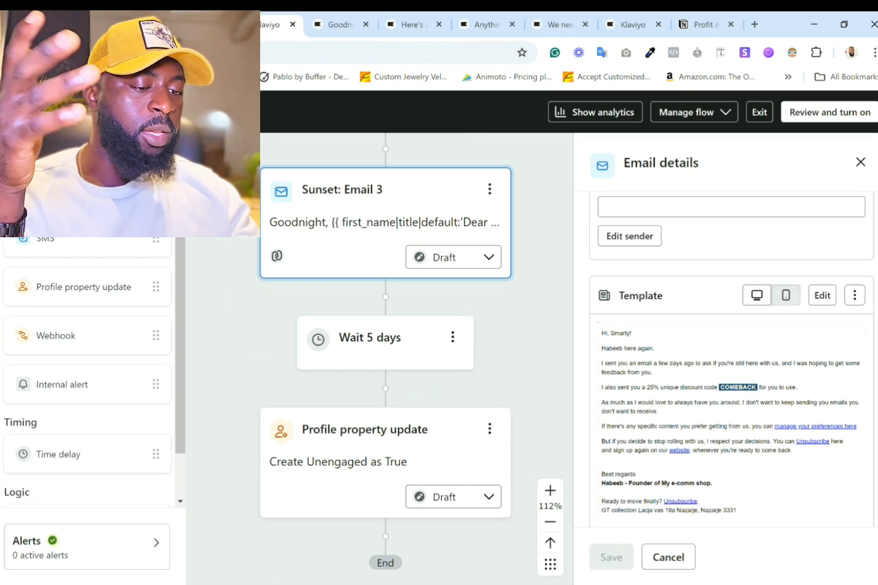
pyautogui.press('Escape')
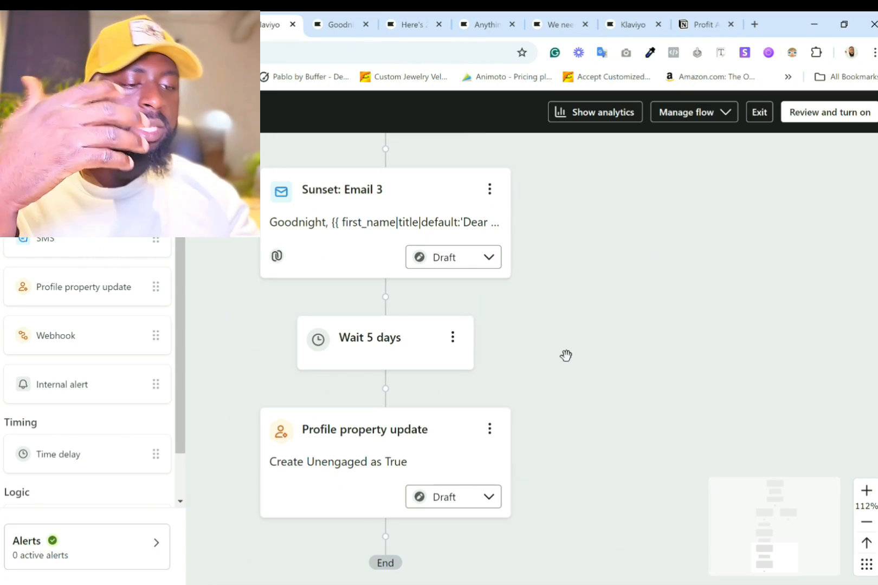
pyautogui.scroll(6, 564, 350)
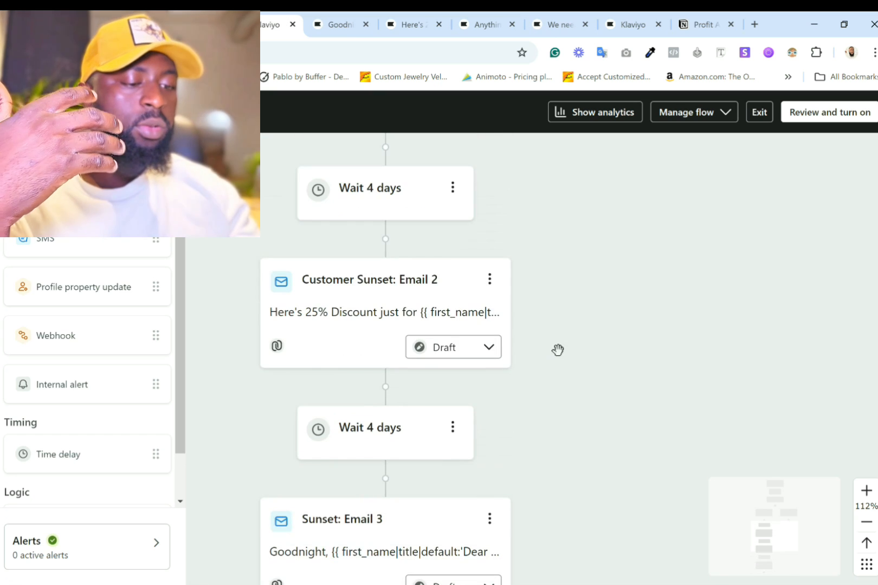
pyautogui.scroll(-1, 456, 311)
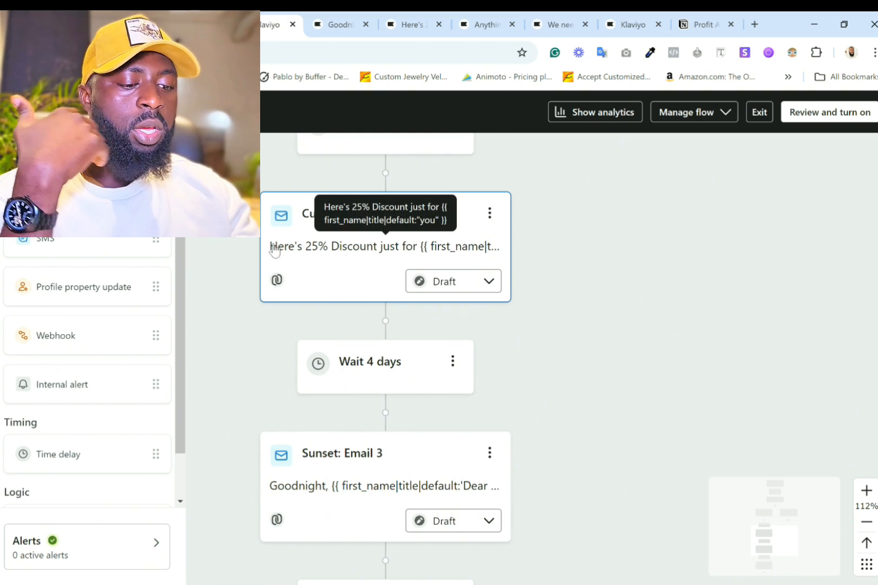
pyautogui.scroll(1, 357, 254)
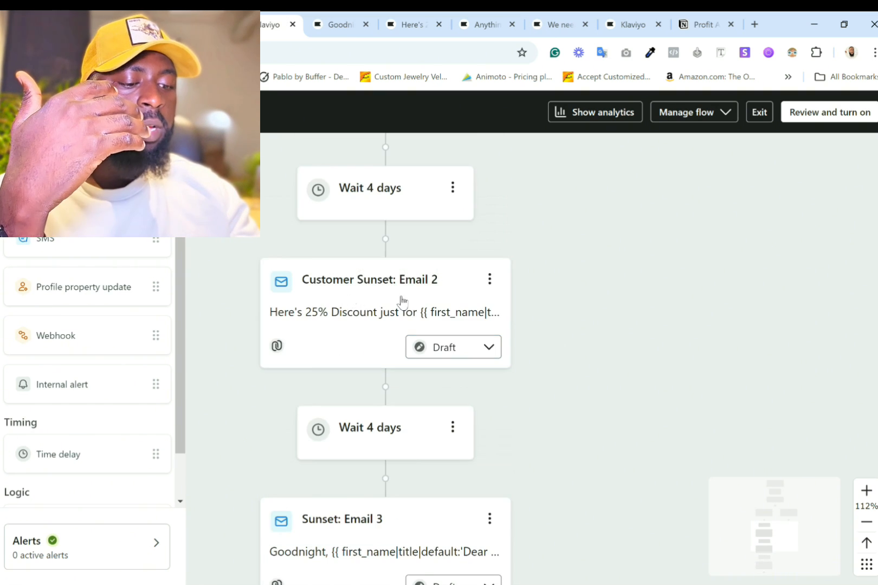
pyautogui.scroll(-1, 398, 300)
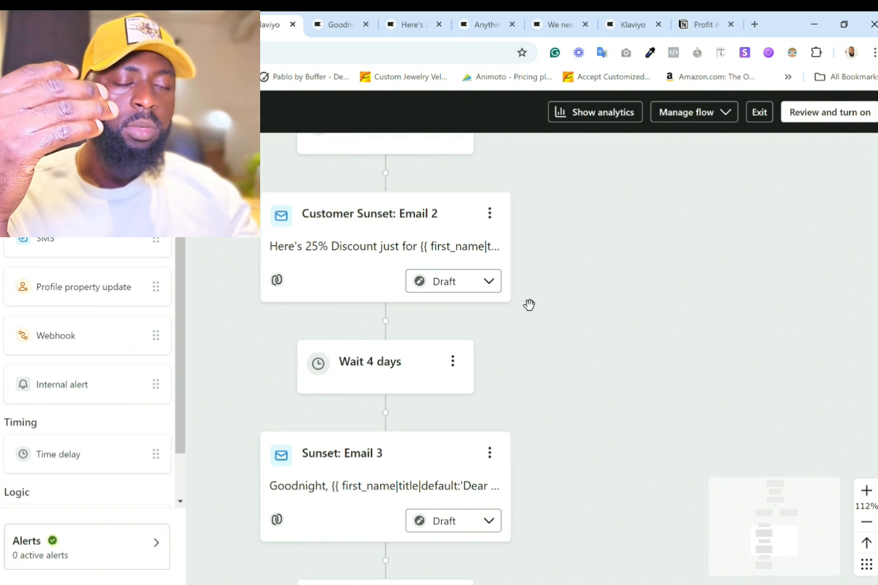
pyautogui.scroll(-1, 529, 305)
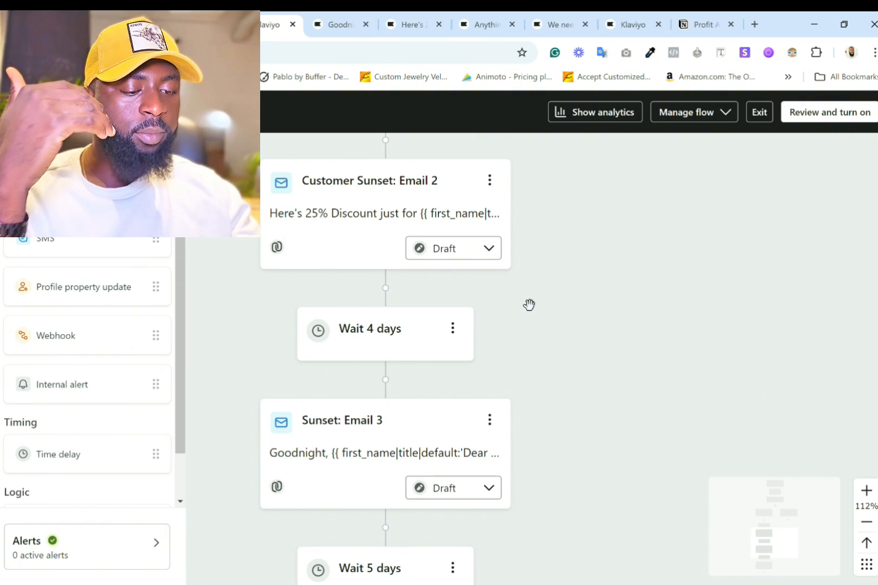
pyautogui.scroll(-4, 392, 408)
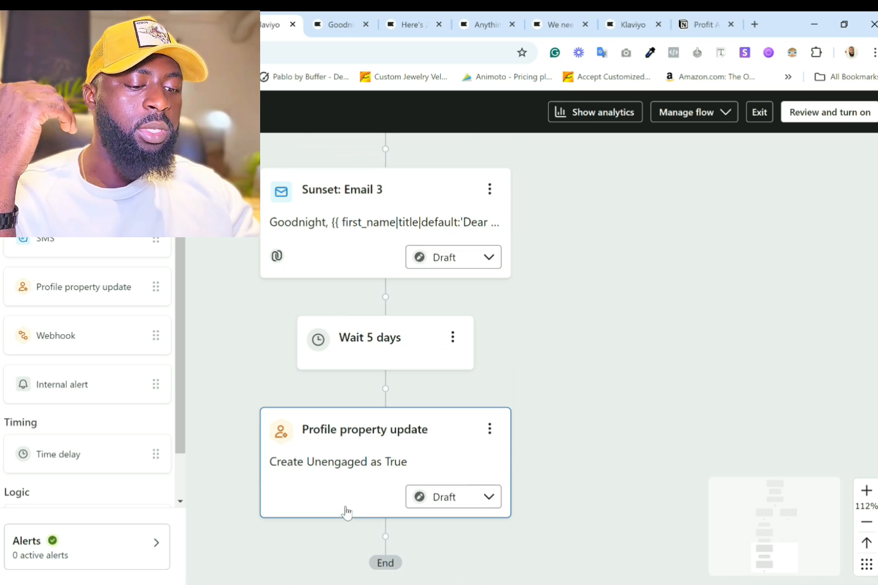
pyautogui.scroll(-1, 360, 457)
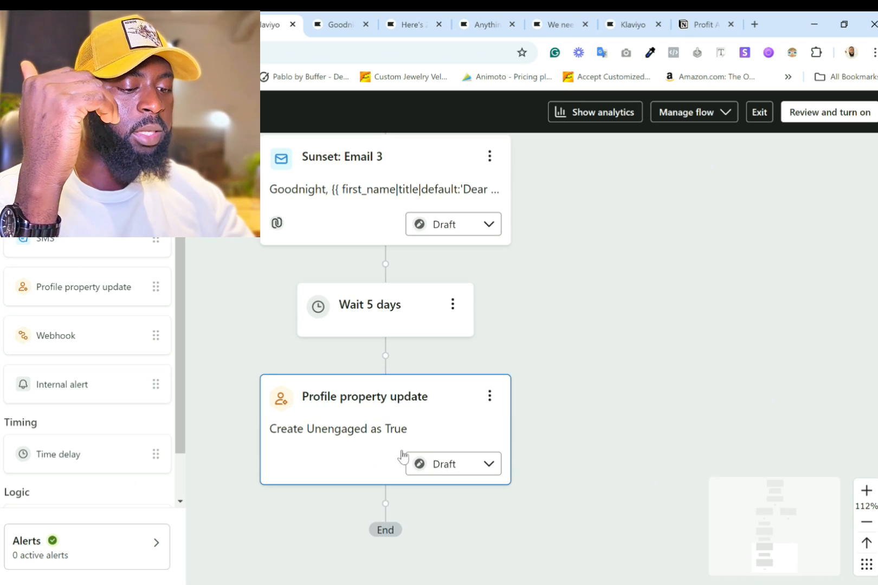
pyautogui.scroll(-1, 286, 332)
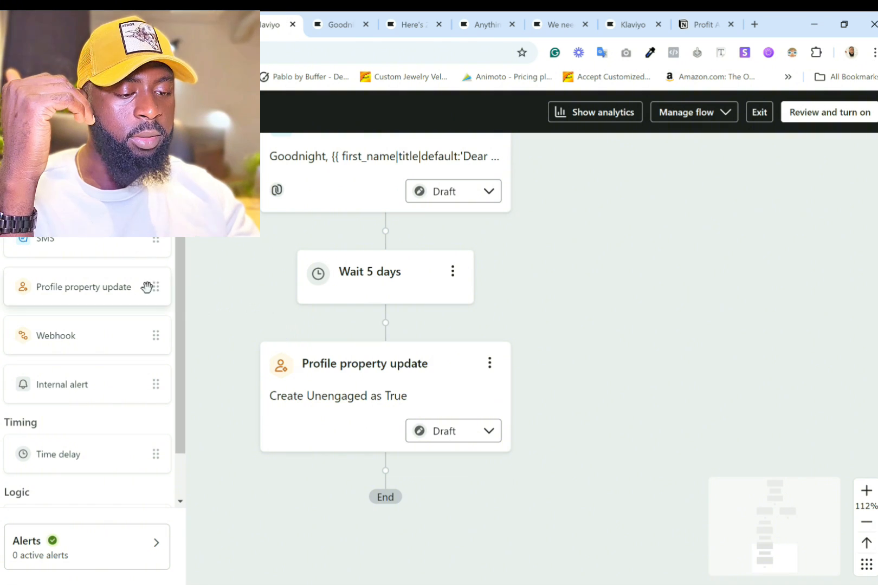
# Open the Profile property update at the end of the flow and review its property settings against the earlier flow steps.
pyautogui.click(337, 406)
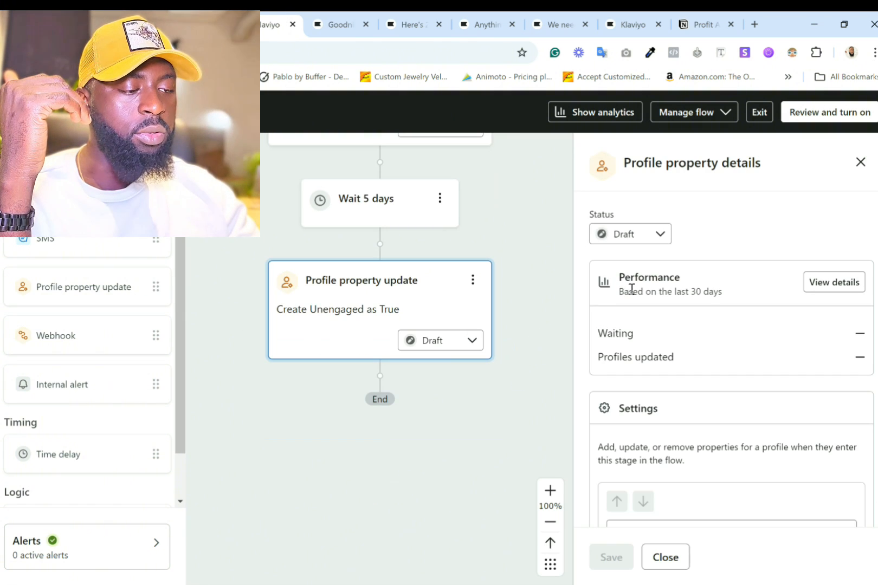
pyautogui.scroll(-3, 598, 460)
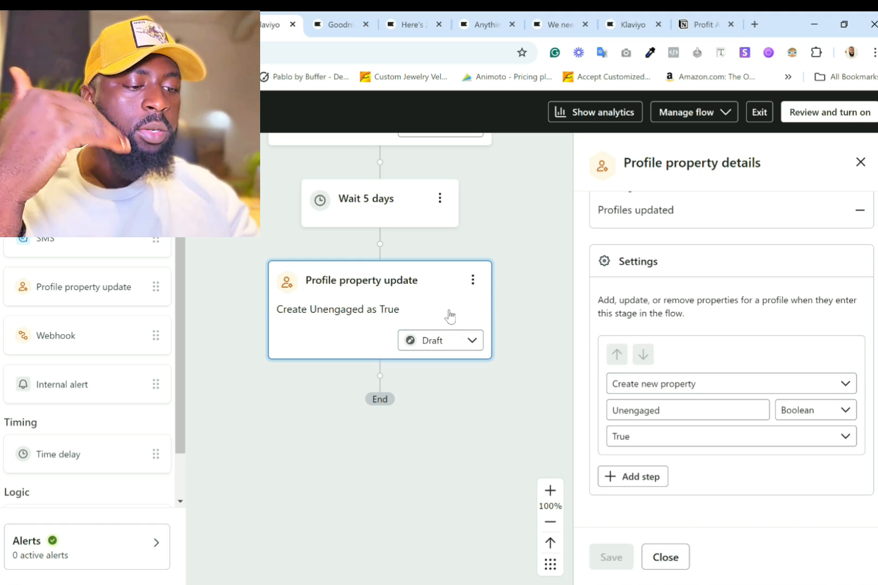
pyautogui.scroll(10, 447, 314)
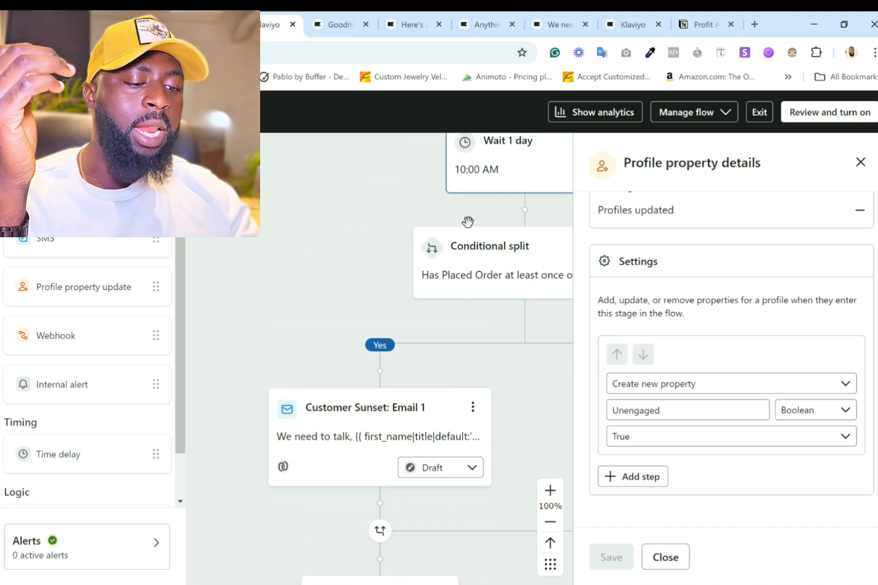
pyautogui.scroll(-10, 457, 320)
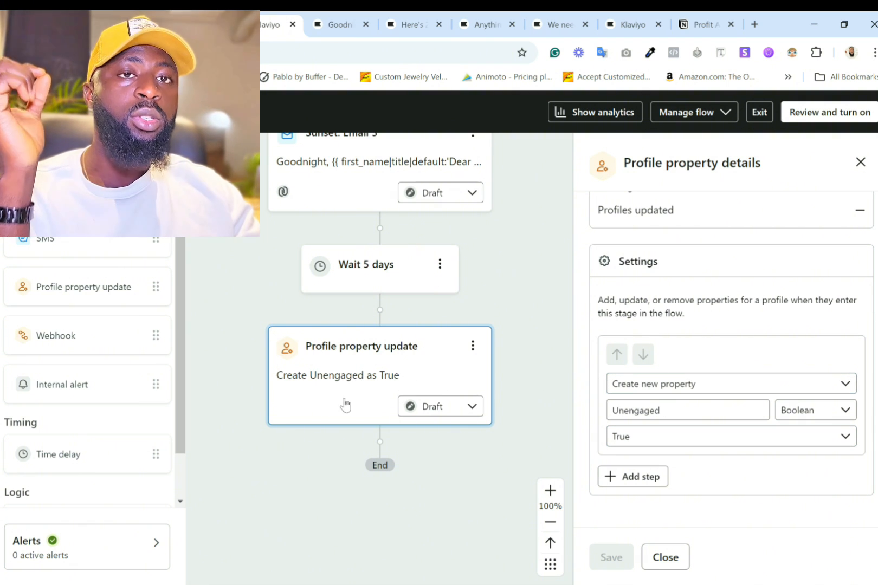
pyautogui.click(763, 390)
pyautogui.click(764, 389)
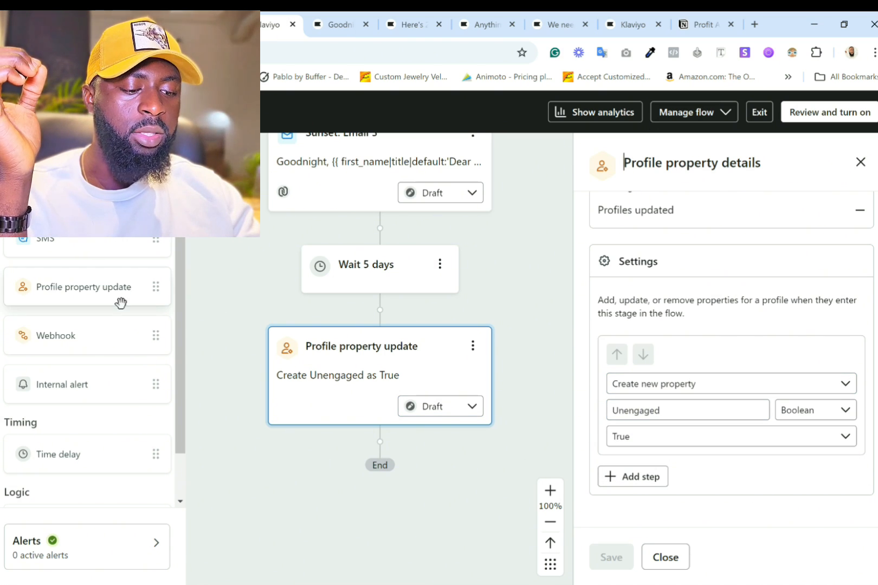
# Add a second Profile property update at the end of the flow and give it one property step.
pyautogui.moveTo(121, 302); pyautogui.dragTo(358, 466)
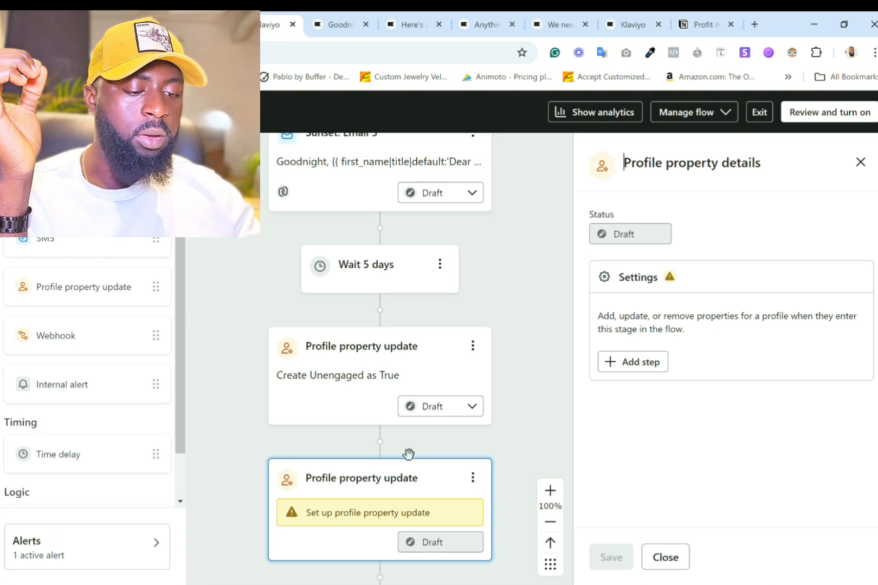
pyautogui.scroll(-4, 484, 493)
pyautogui.click(634, 362)
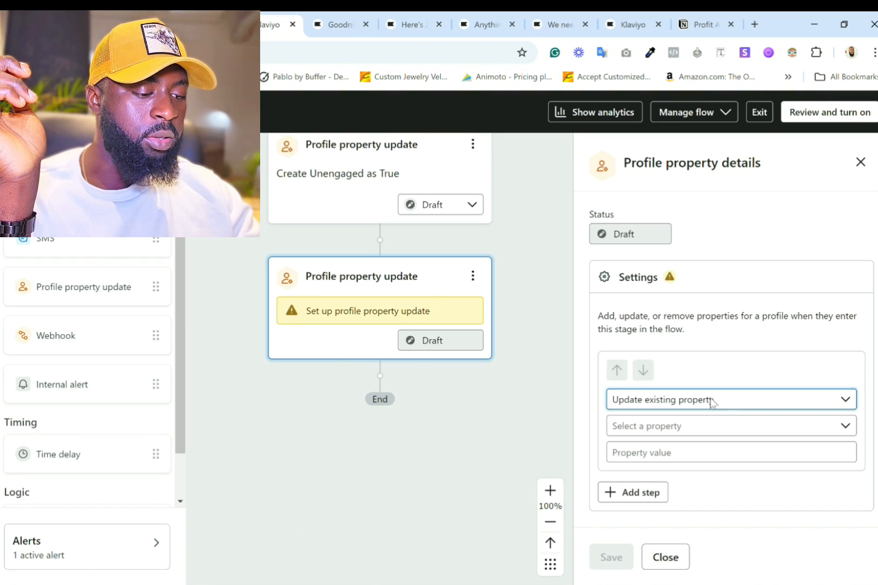
# Configure the added update to create a new Boolean property "unenaged" with the value True, and save it.
pyautogui.click(712, 402)
pyautogui.click(688, 454)
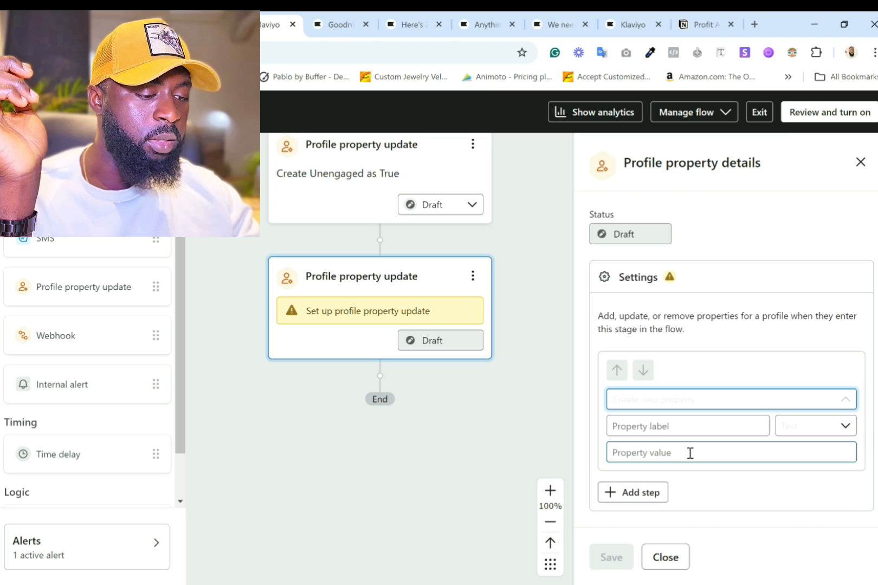
pyautogui.click(674, 426)
pyautogui.write('unenaged')
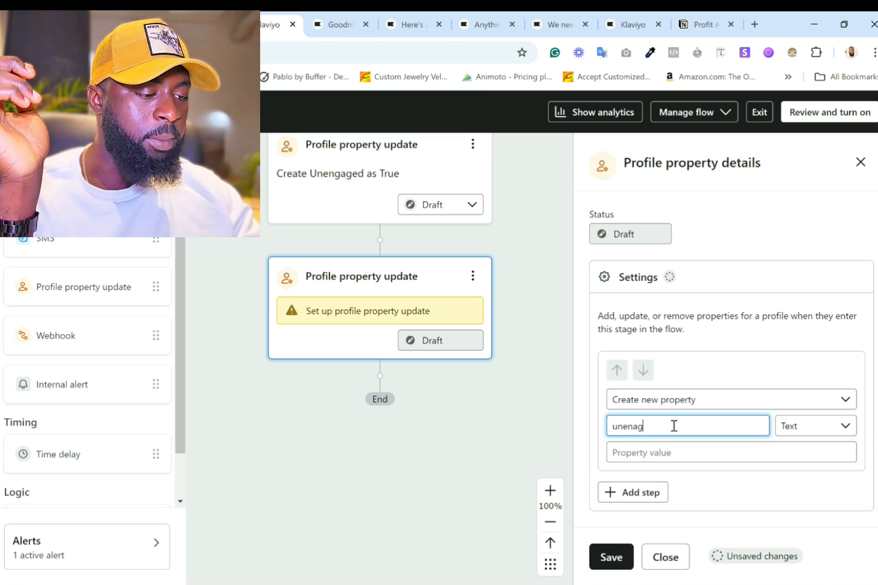
pyautogui.click(826, 425)
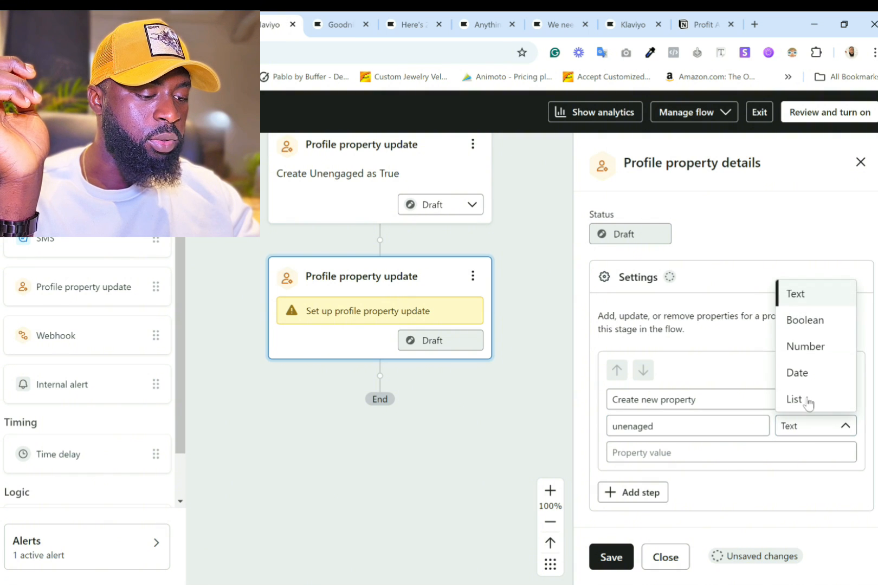
pyautogui.click(801, 320)
pyautogui.click(603, 566)
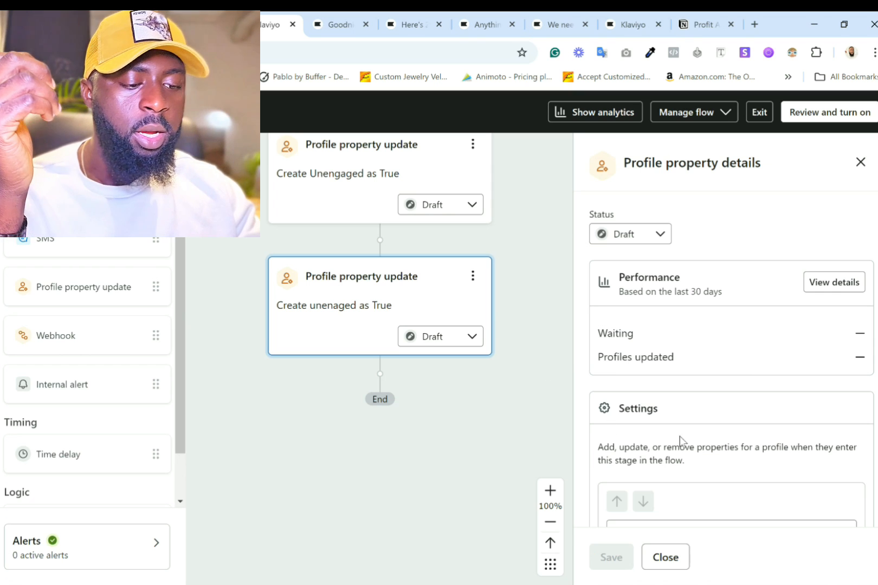
# Close the property details and delete the "Create unenaged as True" profile property update from the end of the flow.
pyautogui.click(861, 162)
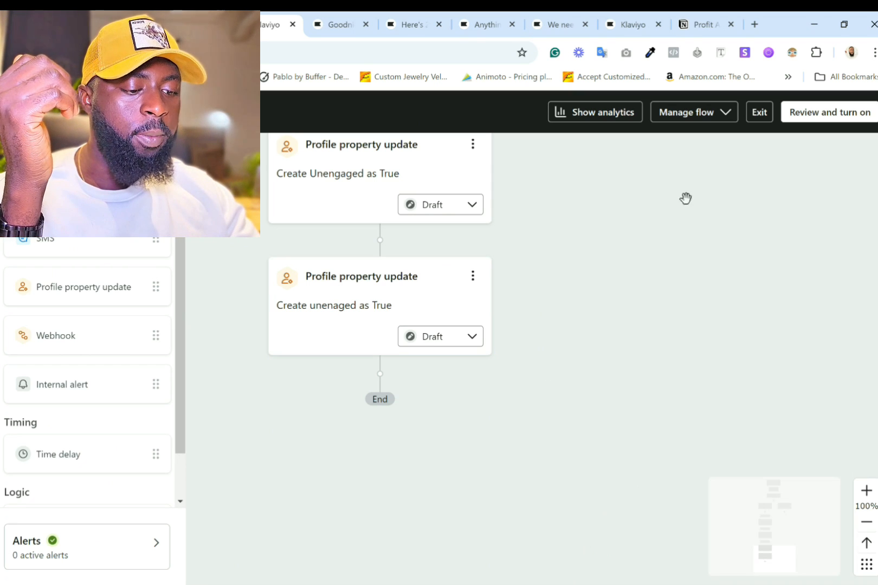
pyautogui.click(476, 283)
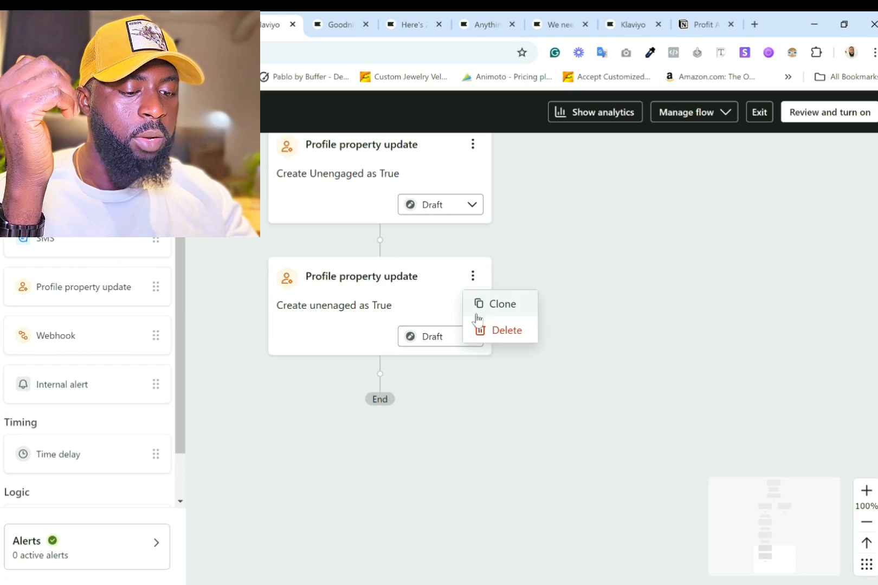
pyautogui.click(484, 329)
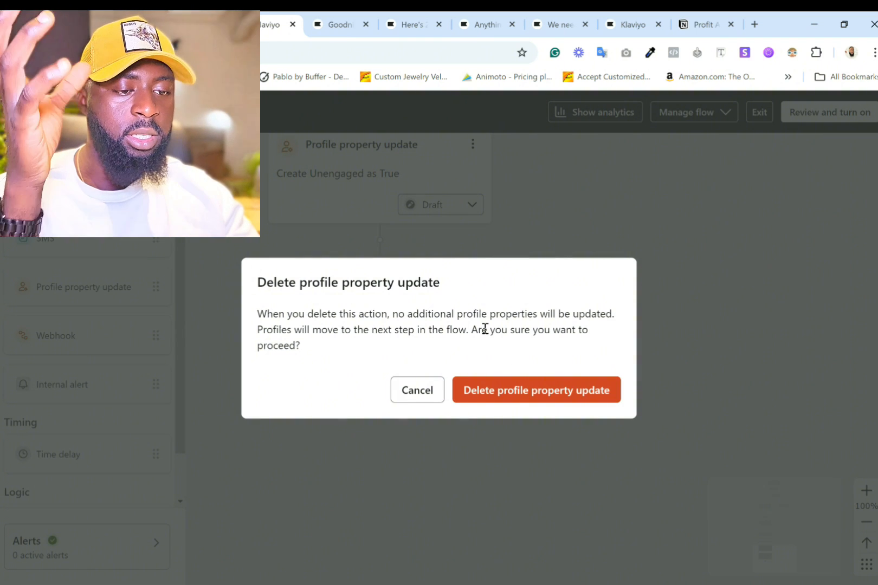
pyautogui.click(480, 383)
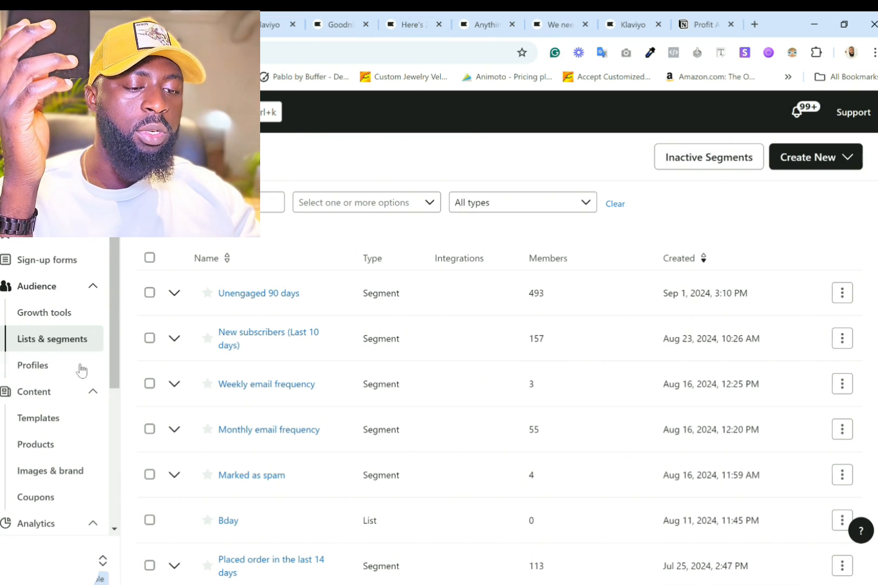
# Start creating a segment from Lists & segments and examine the definition of "Unengaged as true profiles", from its property condition to the Clicked Email condition.
pyautogui.click(819, 158)
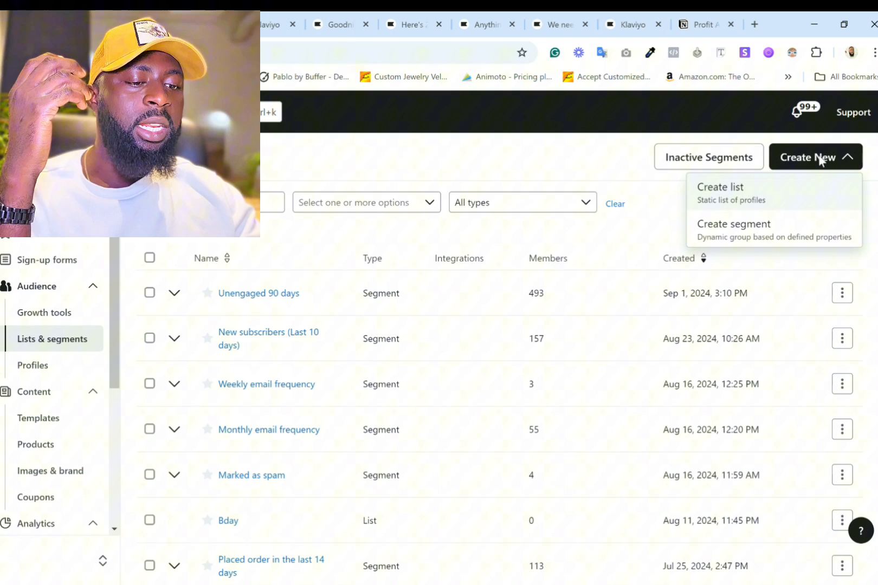
pyautogui.click(772, 233)
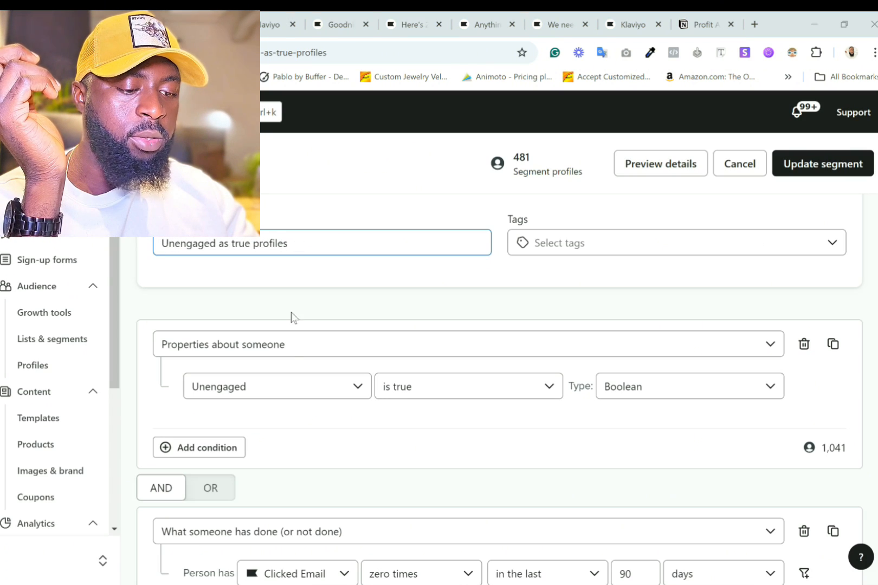
pyautogui.scroll(-1, 288, 378)
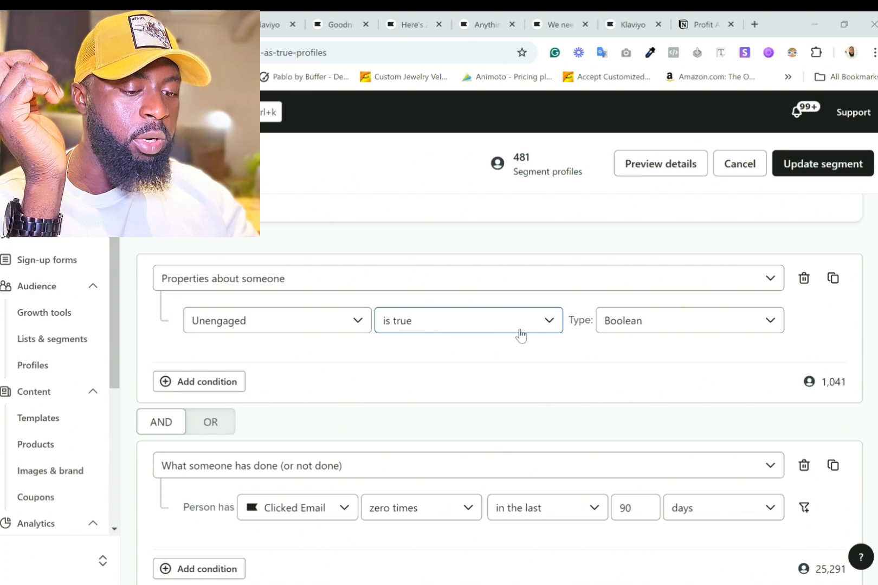
pyautogui.scroll(-1, 472, 343)
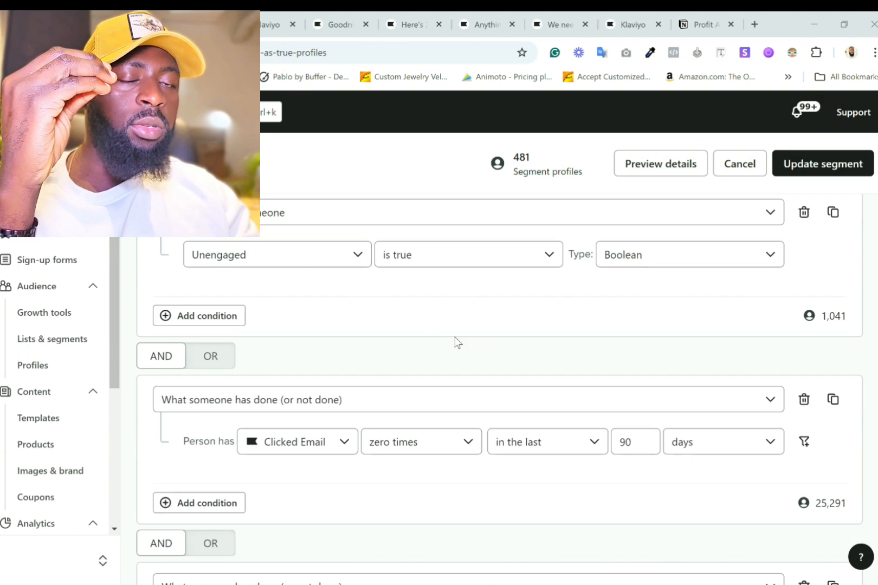
# Switch back to the sunset flow and review its emails and waits down to the closing "Create Unengaged as True" update.
pyautogui.click(269, 16)
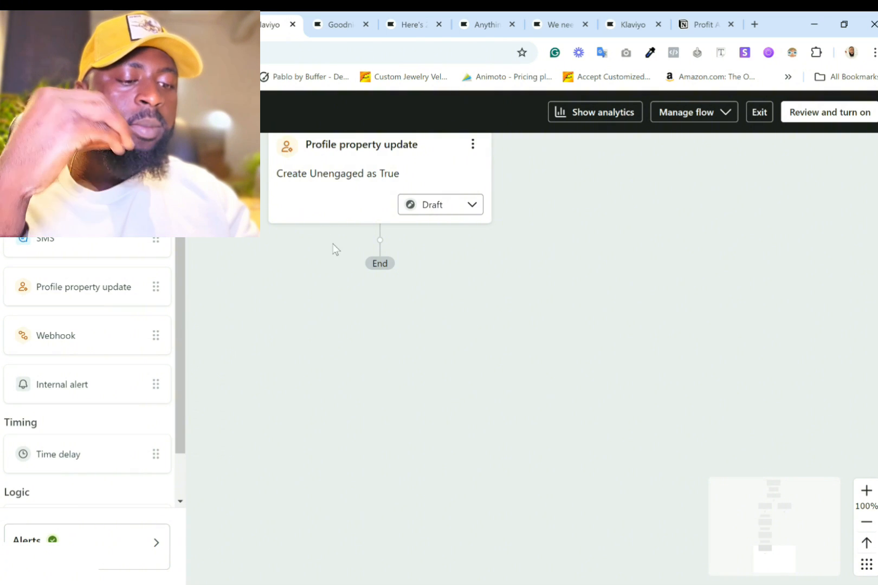
pyautogui.scroll(10, 347, 266)
pyautogui.scroll(5, 355, 279)
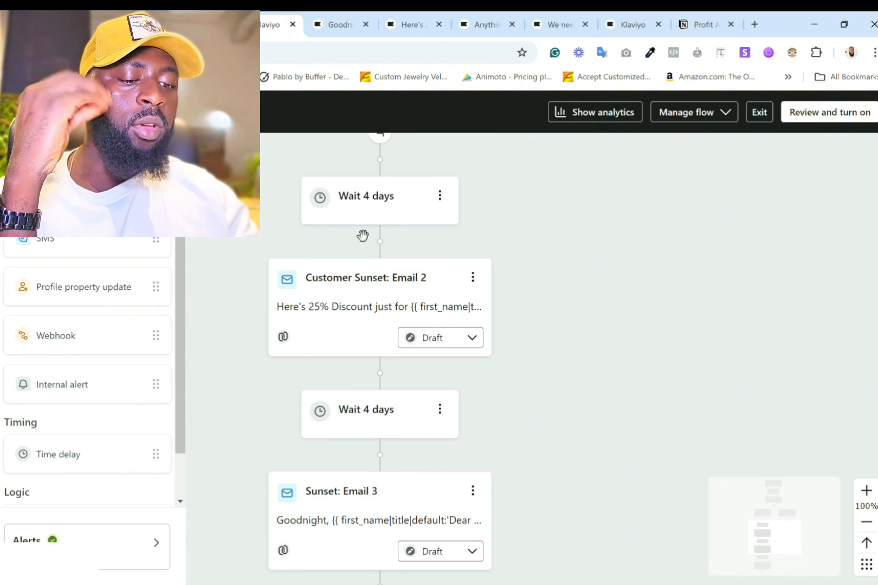
pyautogui.scroll(-10, 374, 252)
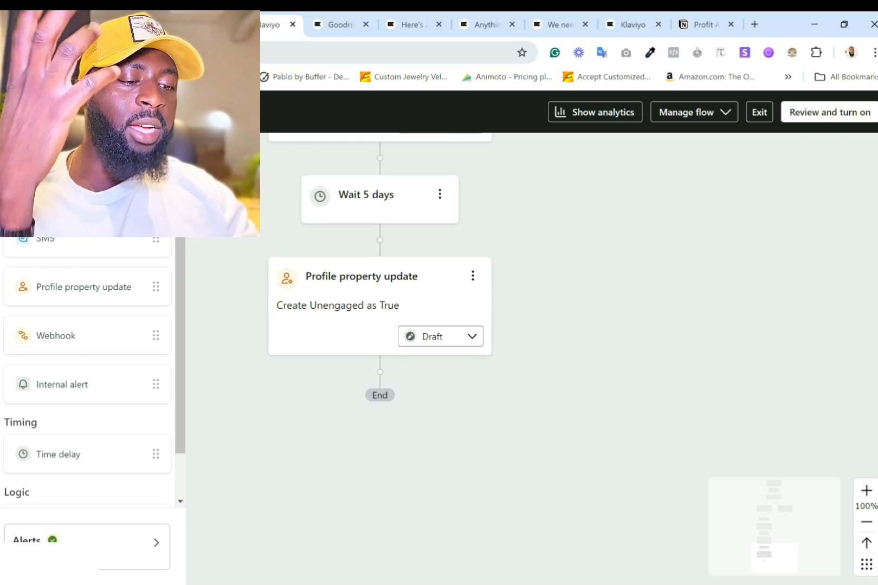
# Return to the "Unengaged as true profiles" segment, review its Unengaged, Clicked Email, Opened Email and email marketing conditions, and update the segment.
pyautogui.click(217, 22)
pyautogui.scroll(2, 341, 263)
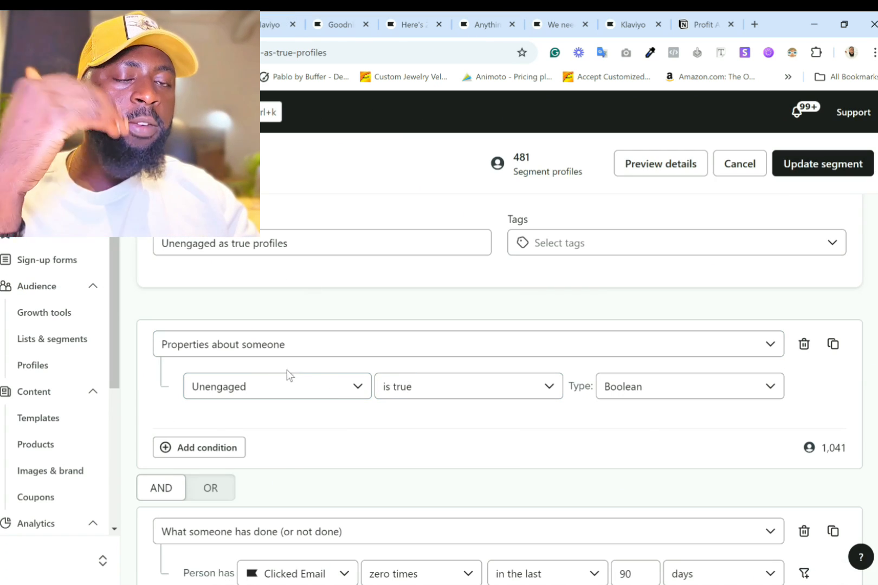
pyautogui.click(345, 387)
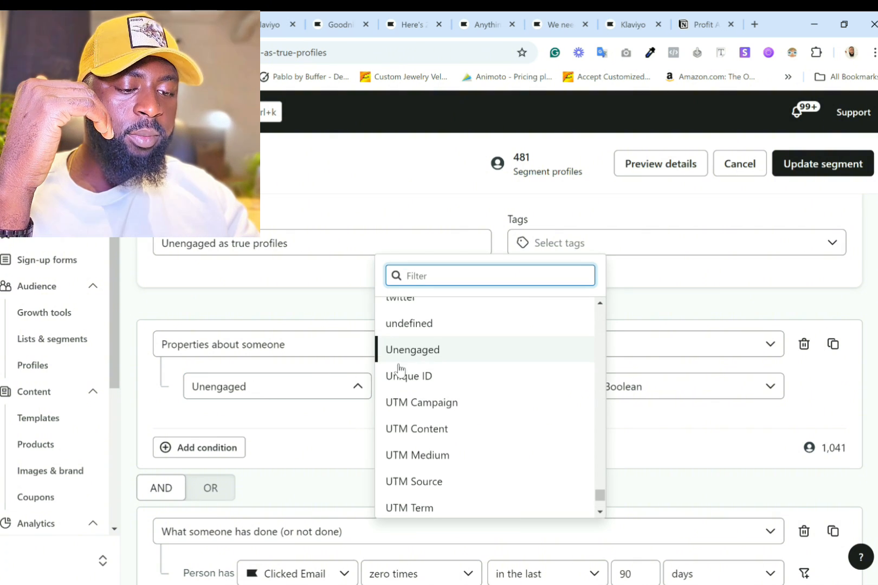
pyautogui.click(327, 439)
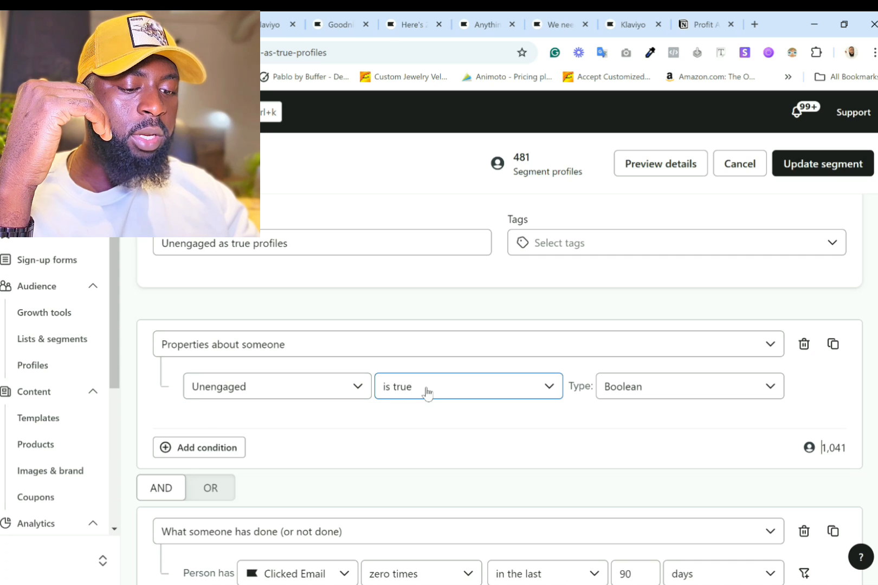
pyautogui.scroll(-5, 559, 406)
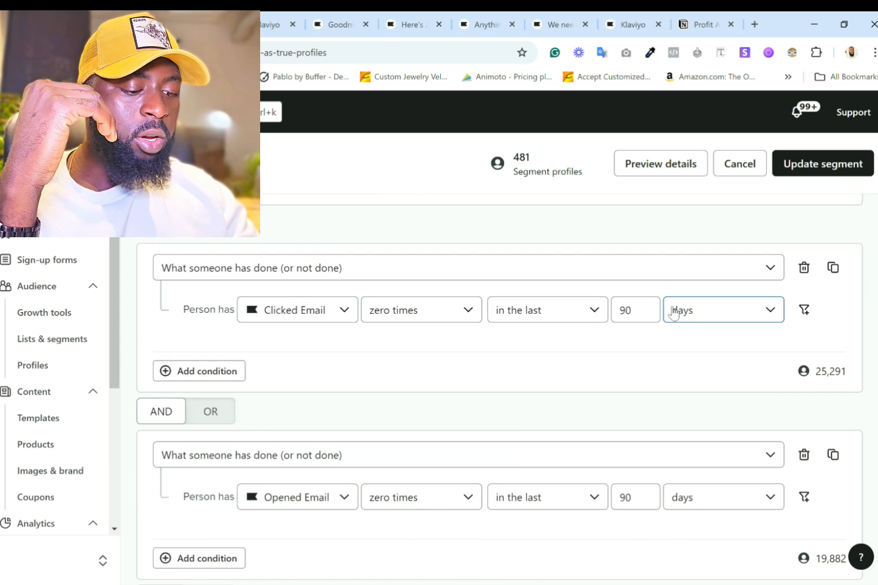
pyautogui.scroll(-2, 253, 432)
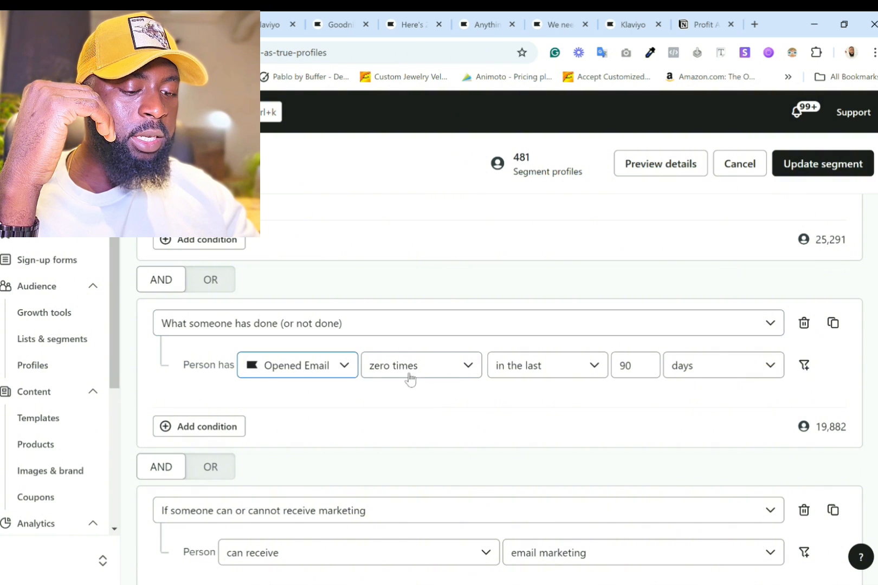
pyautogui.scroll(-1, 488, 412)
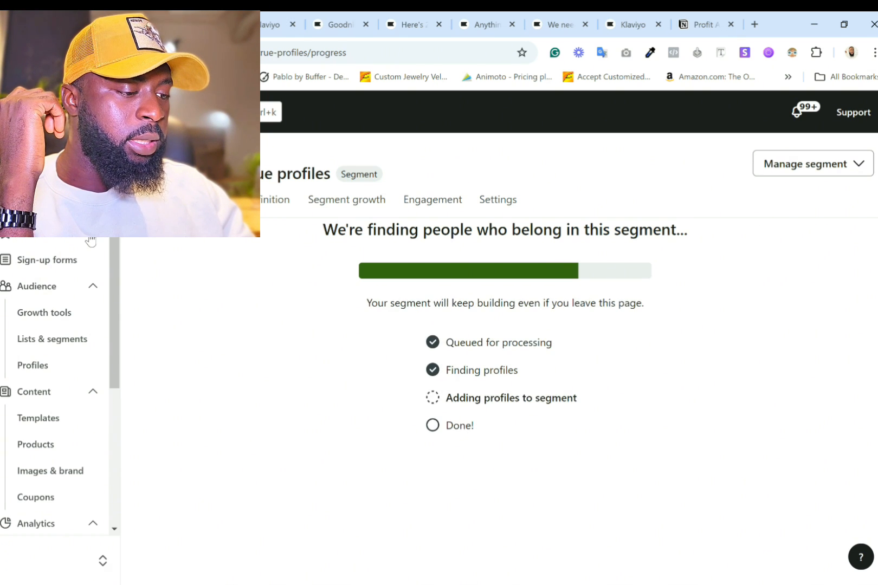
# Check the segment's export options, then open the suppressed profiles from the Profiles page and start an import there.
pyautogui.click(789, 168)
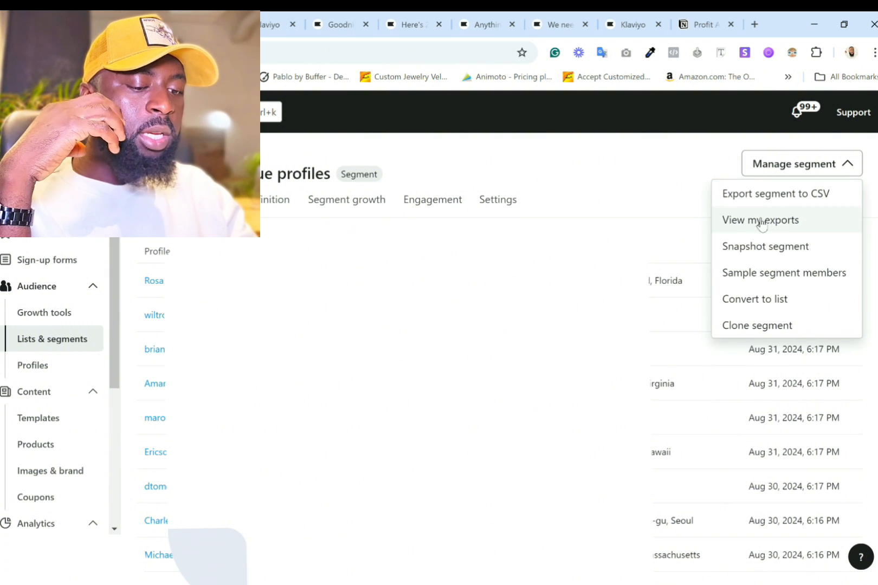
pyautogui.click(587, 179)
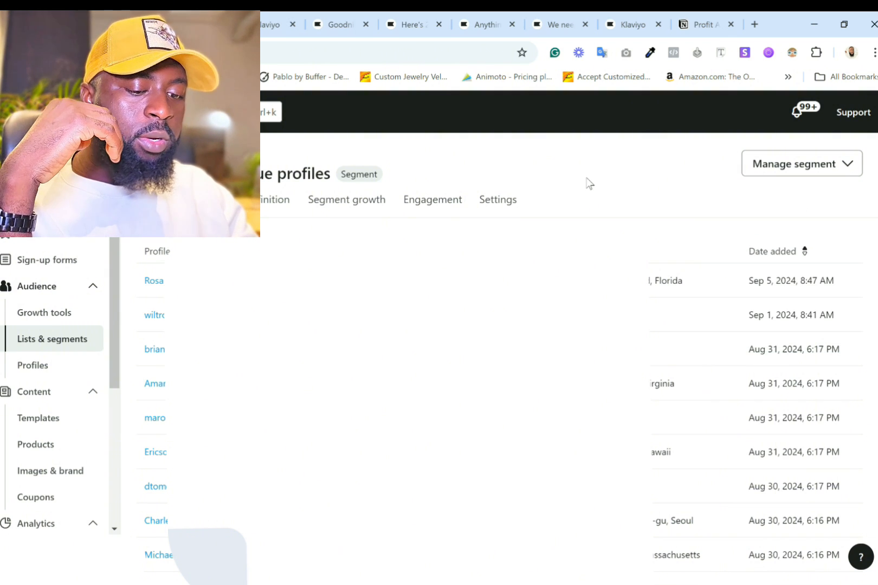
pyautogui.click(33, 371)
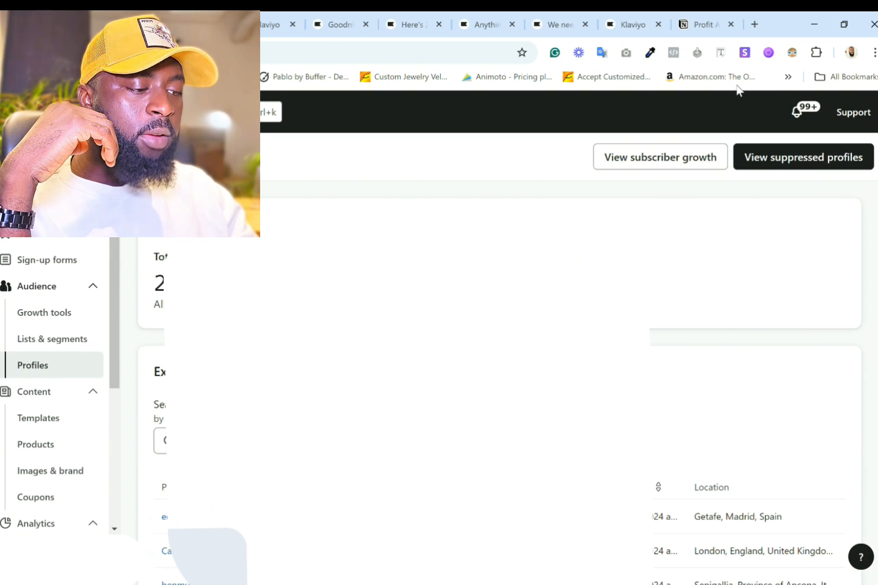
pyautogui.click(791, 165)
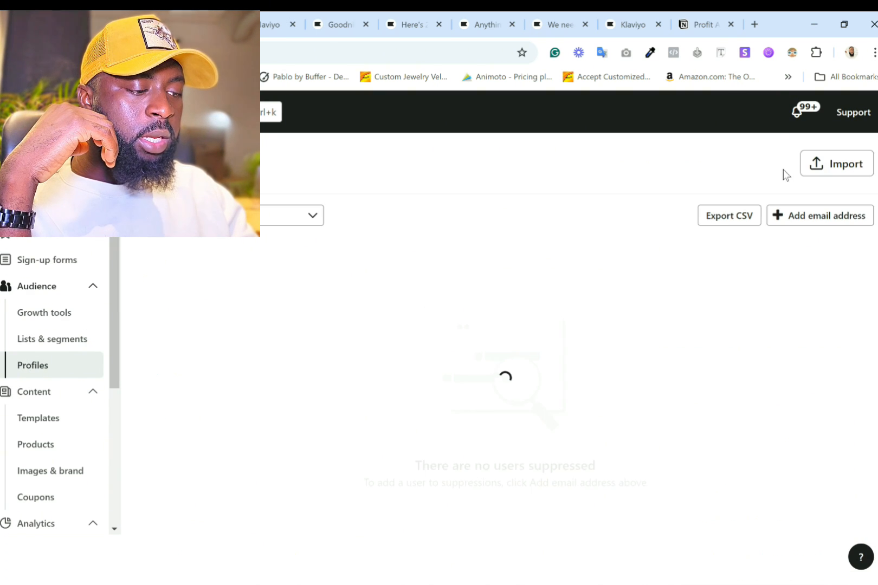
pyautogui.click(821, 166)
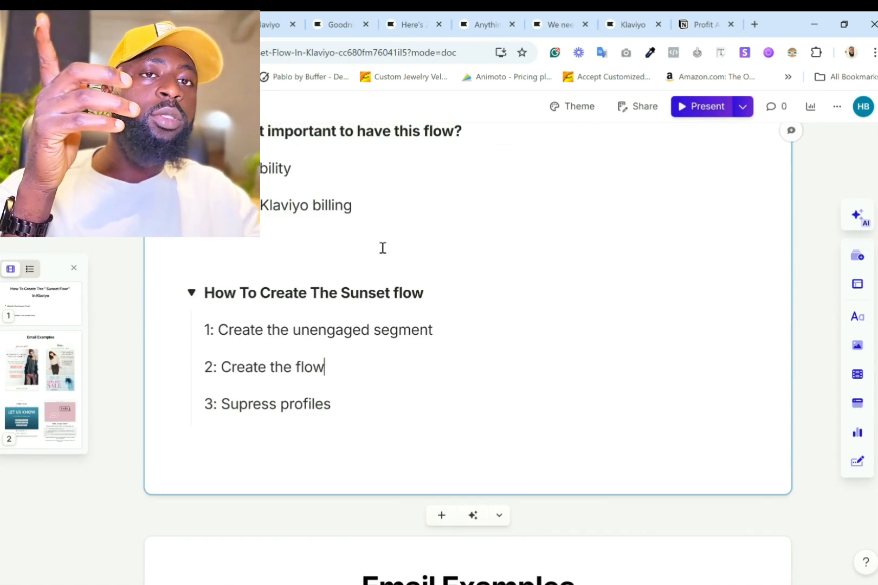
# Switch to the sunset flow presentation document and review its creation steps and the Email Examples card.
pyautogui.scroll(-6, 383, 247)
pyautogui.scroll(6, 277, 247)
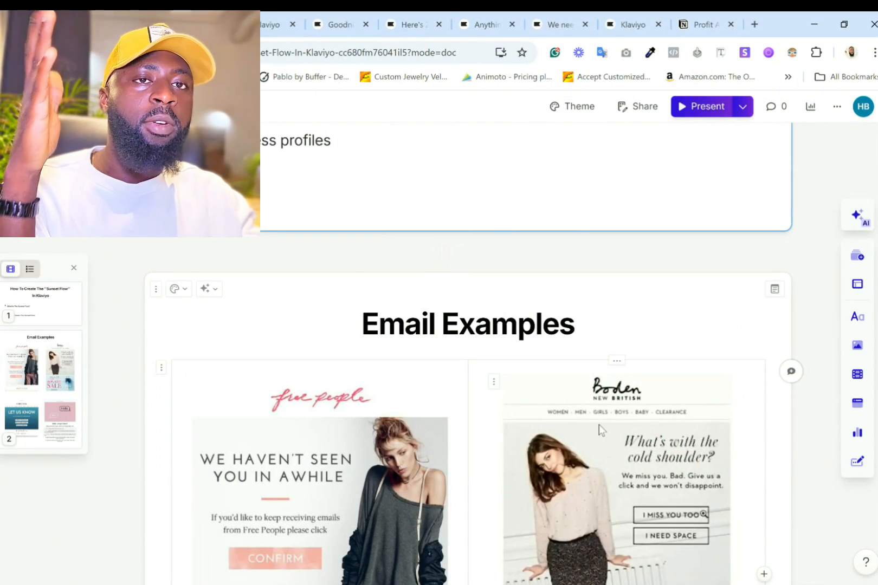
pyautogui.scroll(-3, 600, 430)
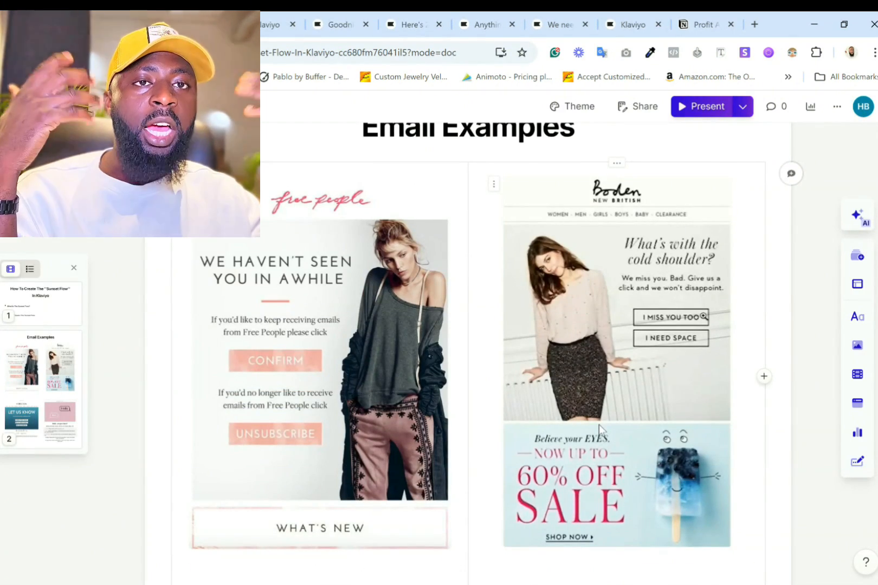